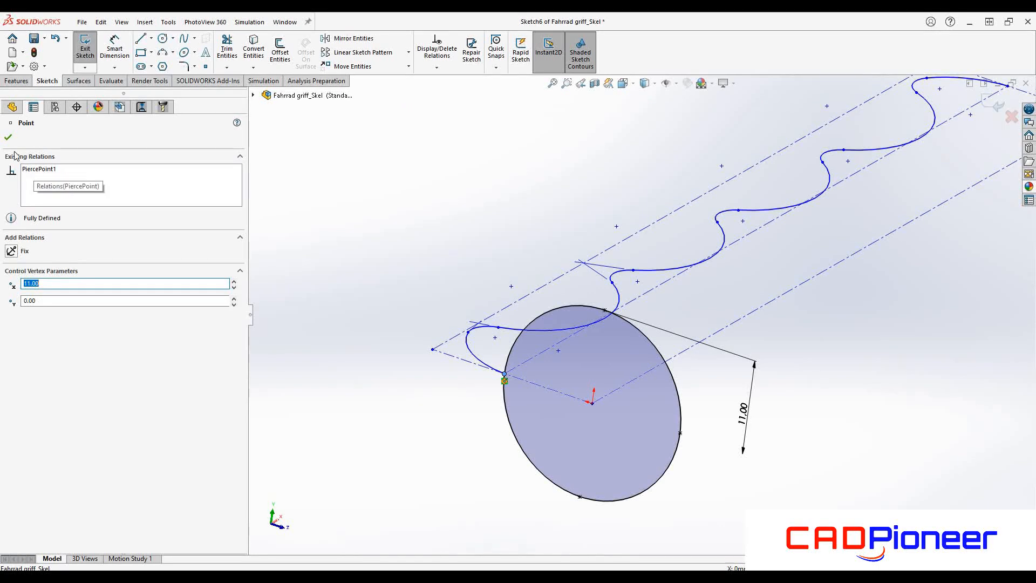
# - Close the pierced point's properties and exit the first ellipse profile sketch, Sketch6
pyautogui.click(9, 139)
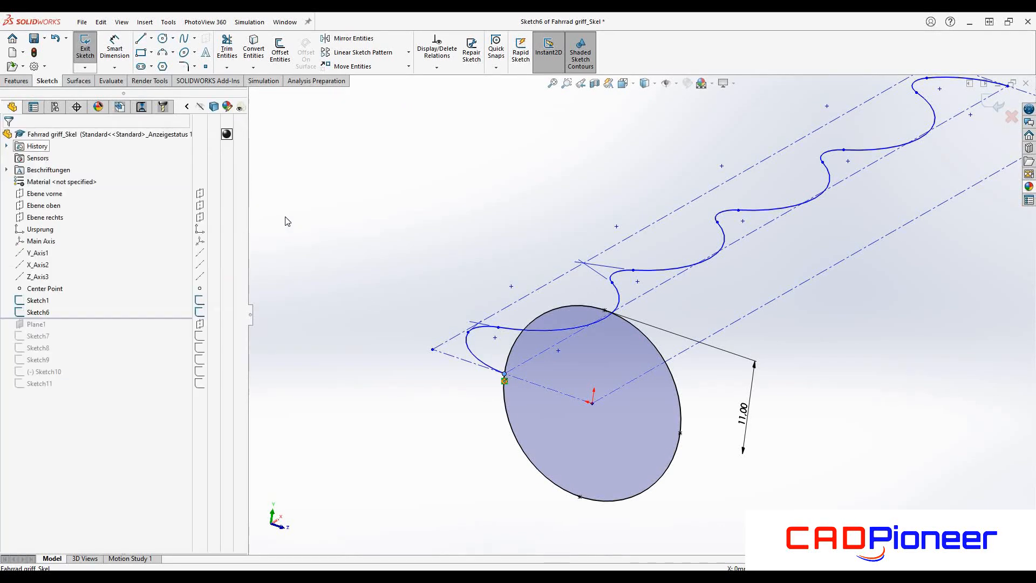
pyautogui.click(993, 108)
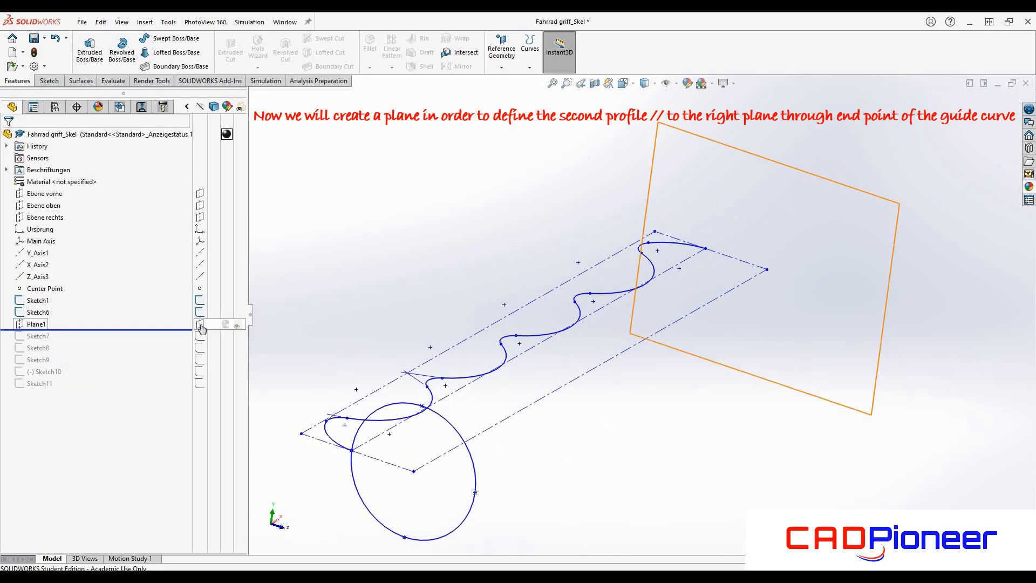
# - Show Plane1 and open its definition to review the references that position it
pyautogui.click(43, 325)
pyautogui.click(50, 310)
pyautogui.click(41, 324)
pyautogui.click(48, 295)
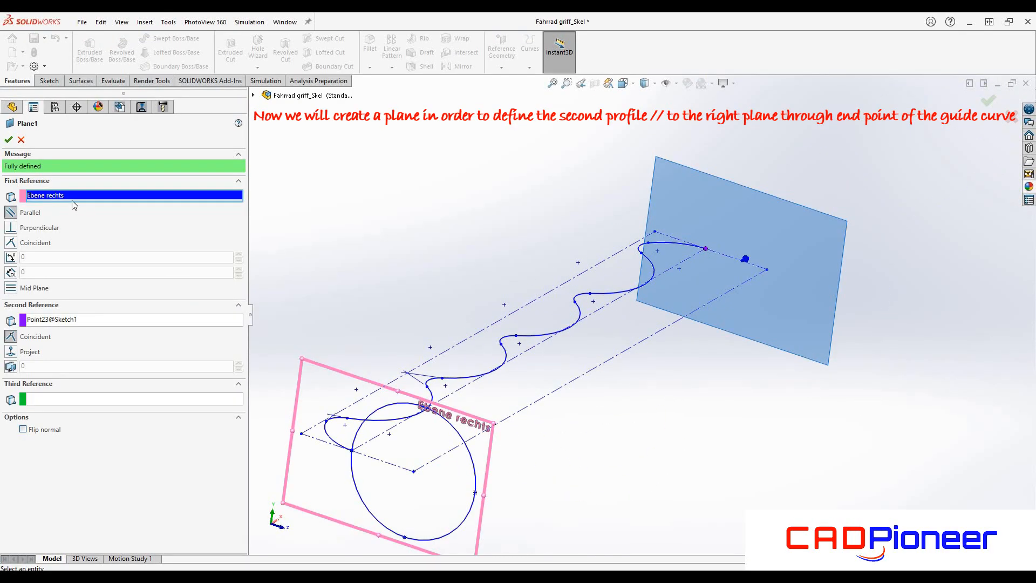
pyautogui.click(8, 140)
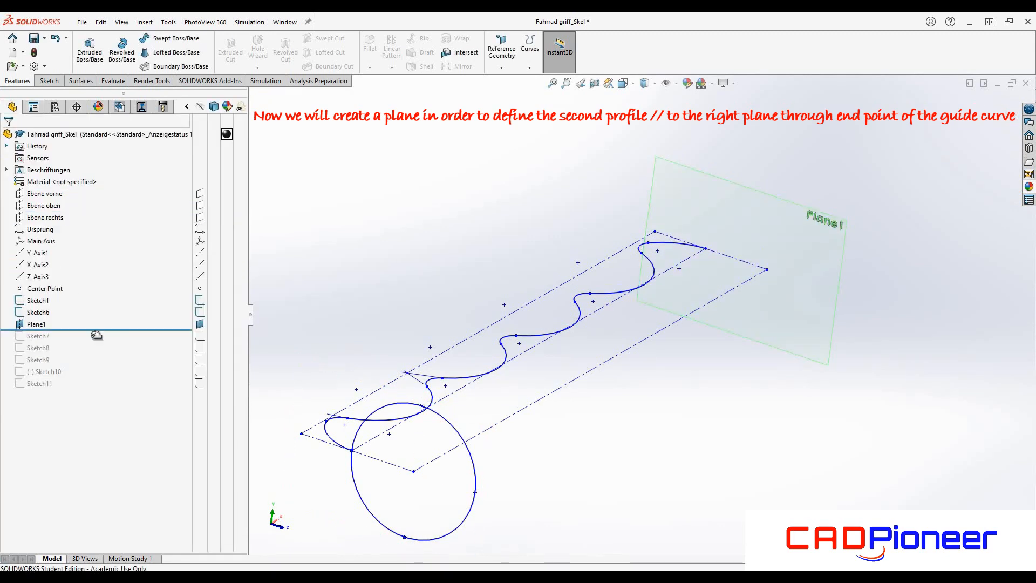
# - Roll the model forward past Sketch7 and open that sketch to inspect the relations of the second ellipse profile and its edge point
pyautogui.moveTo(96, 330); pyautogui.dragTo(95, 344)
pyautogui.click(38, 336)
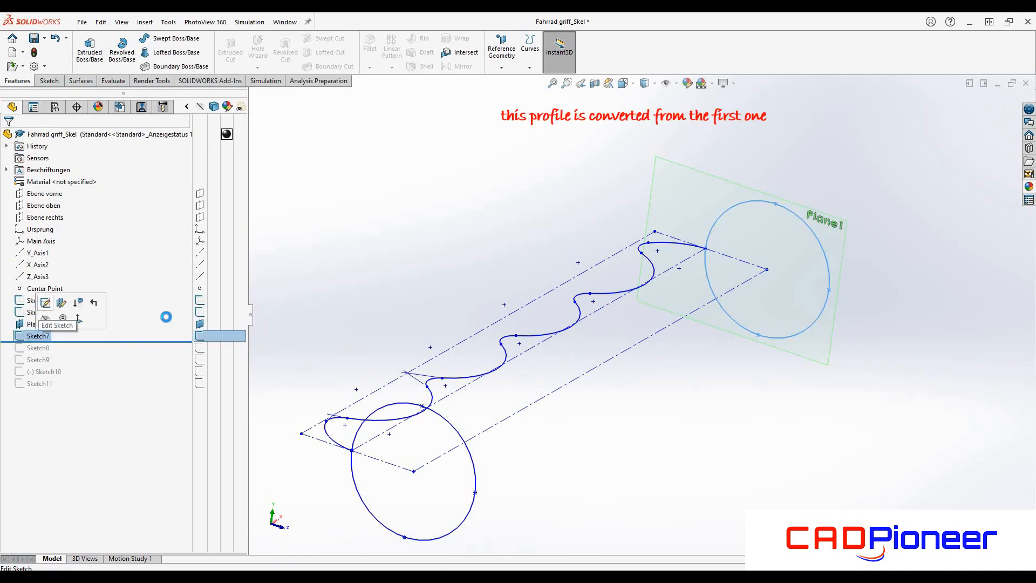
pyautogui.click(47, 301)
pyautogui.moveTo(586, 294)
pyautogui.mouseDown(button='middle')
pyautogui.moveTo(621, 344)
pyautogui.moveTo(619, 331)
pyautogui.mouseUp(button='middle')
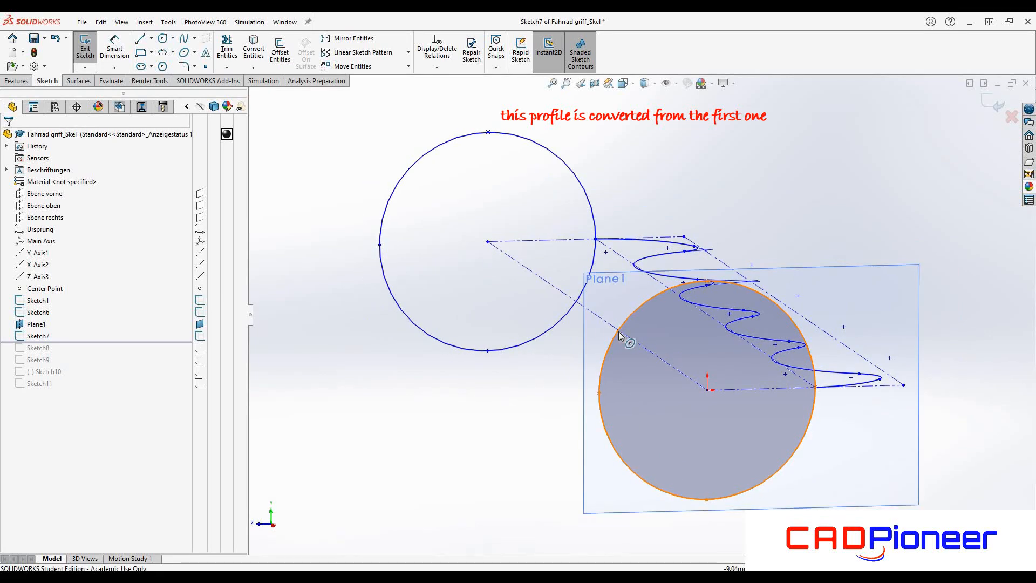
pyautogui.click(612, 338)
pyautogui.click(46, 176)
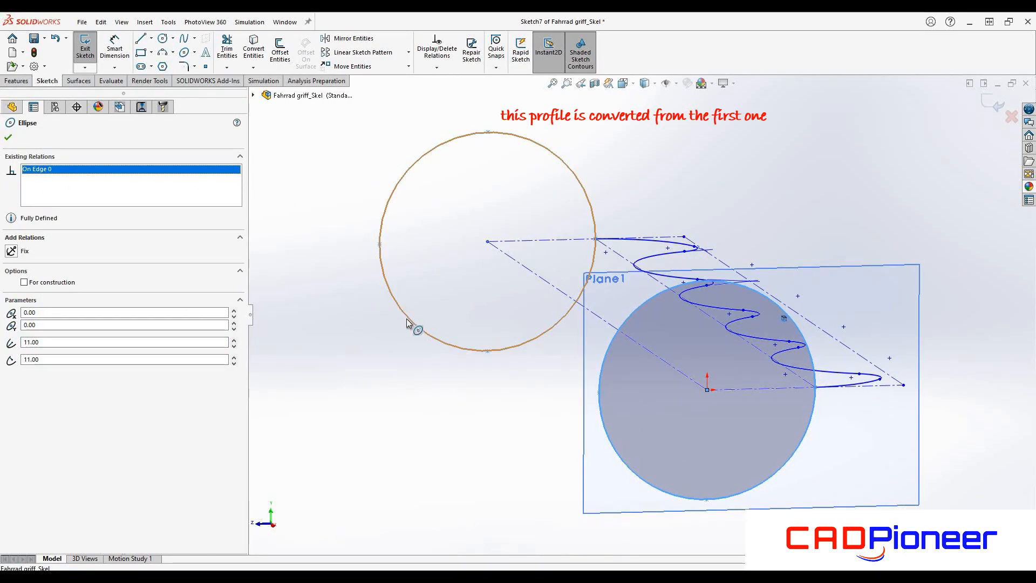
pyautogui.click(815, 387)
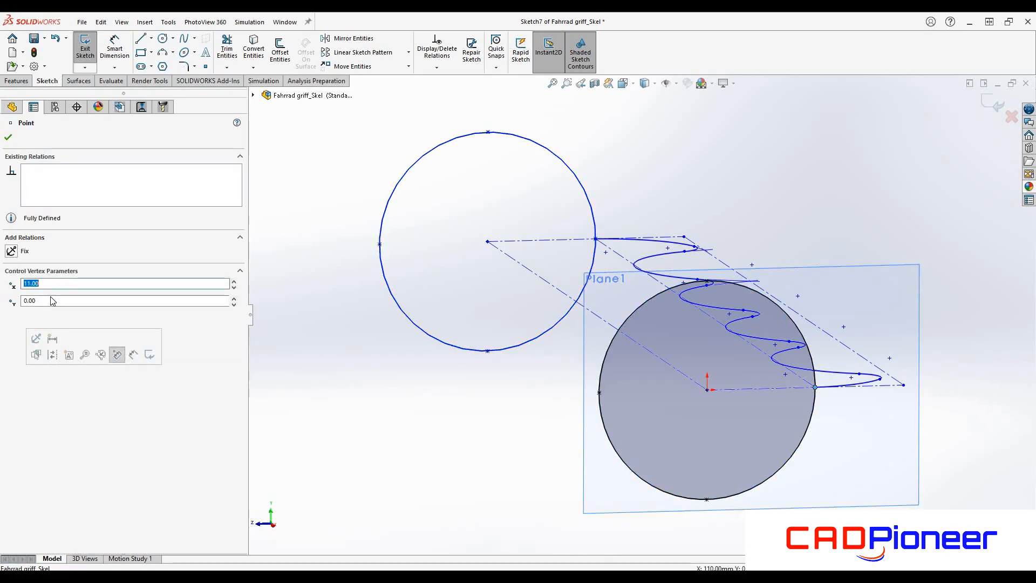
pyautogui.click(8, 137)
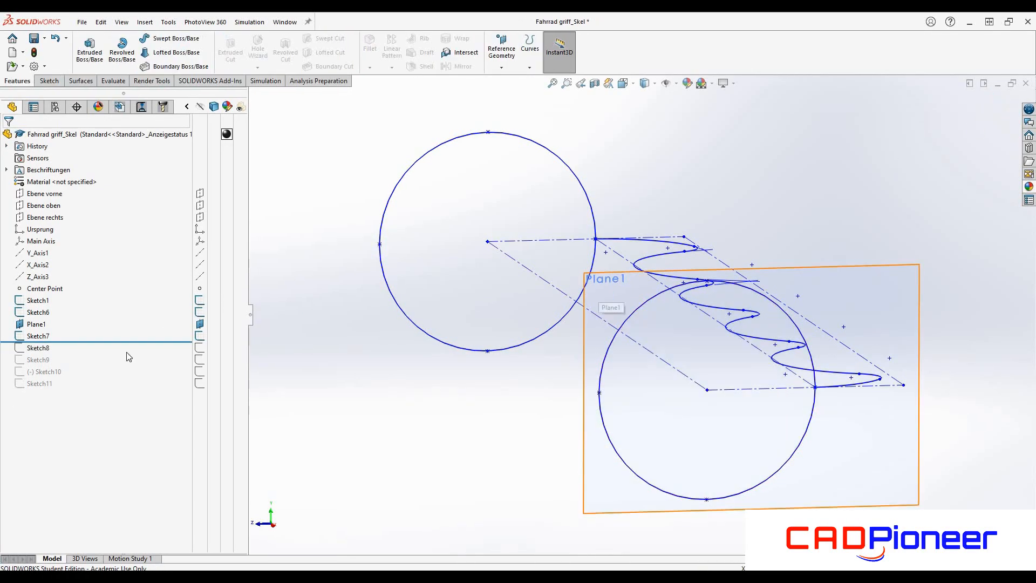
# - Roll the model forward past Sketch8 and open it to check the pierce relations at both ends of the upper guide arc
pyautogui.moveTo(82, 342); pyautogui.dragTo(61, 365)
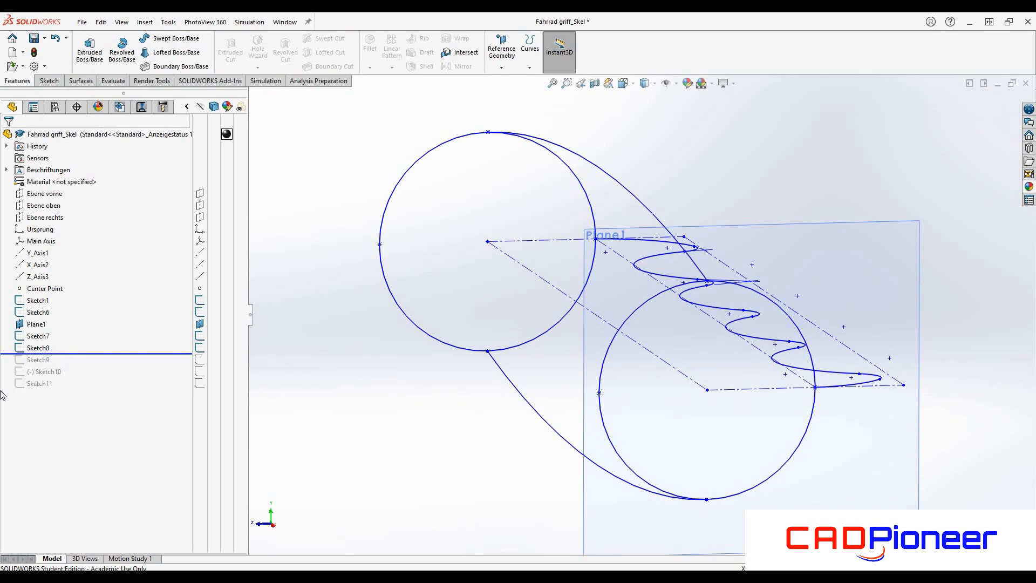
pyautogui.click(46, 349)
pyautogui.click(58, 319)
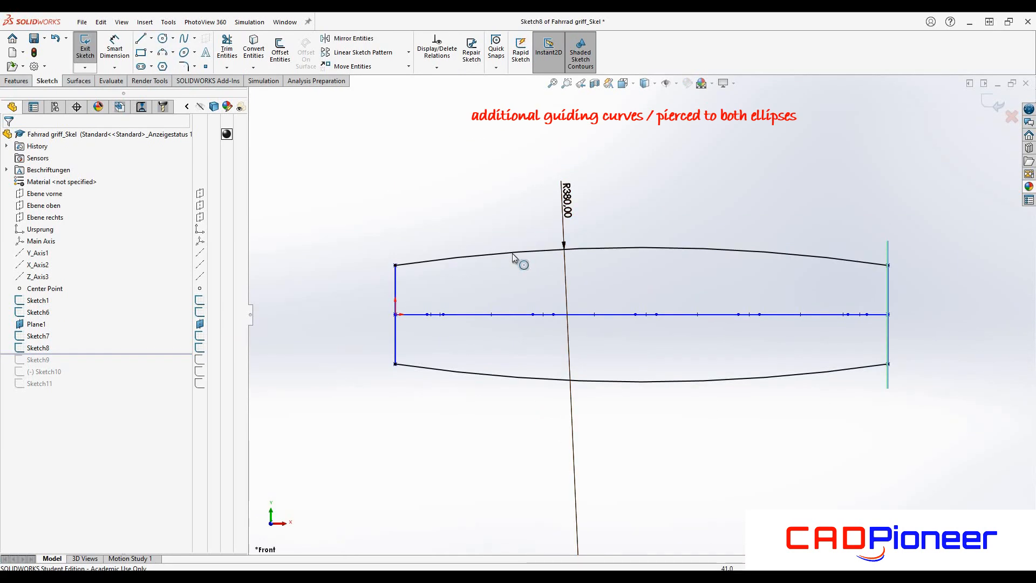
pyautogui.click(395, 265)
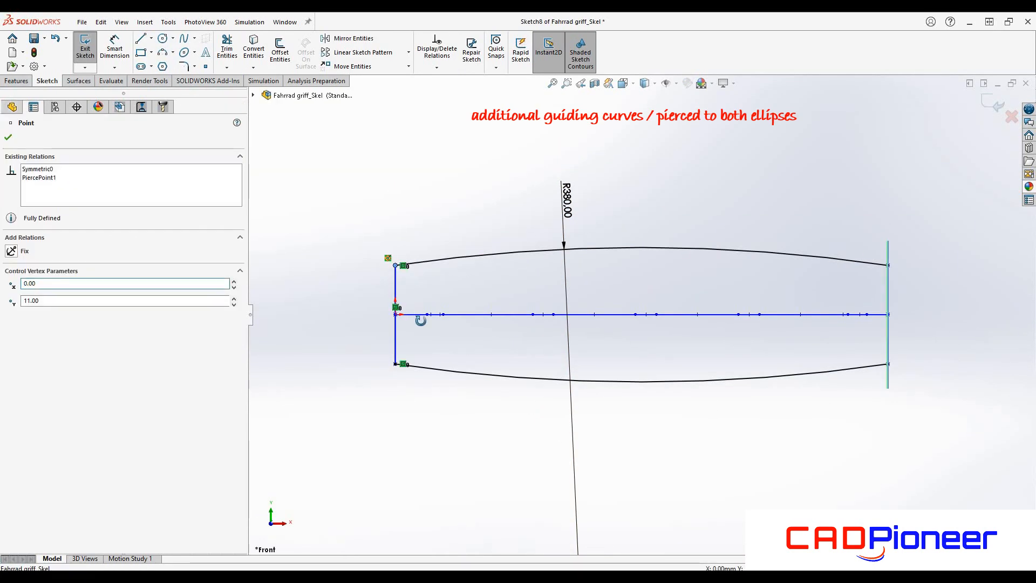
pyautogui.moveTo(421, 319); pyautogui.dragTo(471, 334, button='middle')
pyautogui.click(48, 184)
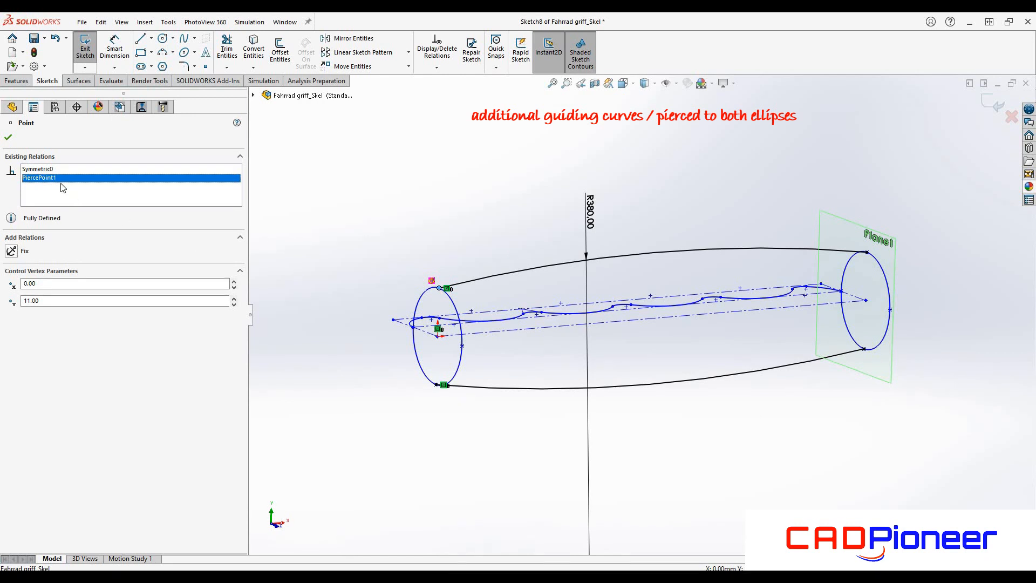
pyautogui.press('Escape')
pyautogui.click(860, 251)
pyautogui.click(64, 183)
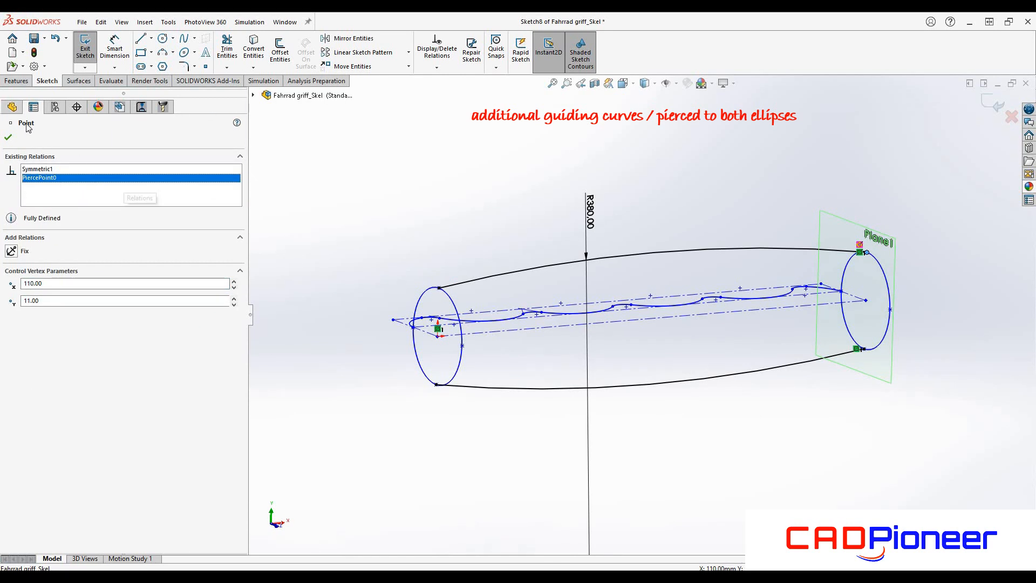
pyautogui.press('Escape')
# - Inspect the relation that ties the lower guide arc to the upper one
pyautogui.click(517, 389)
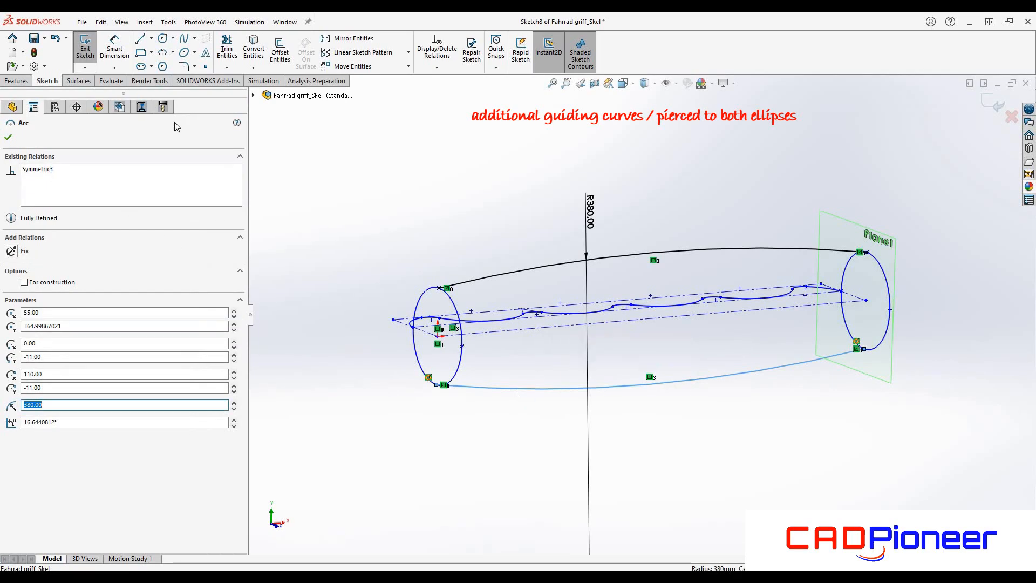
pyautogui.click(58, 169)
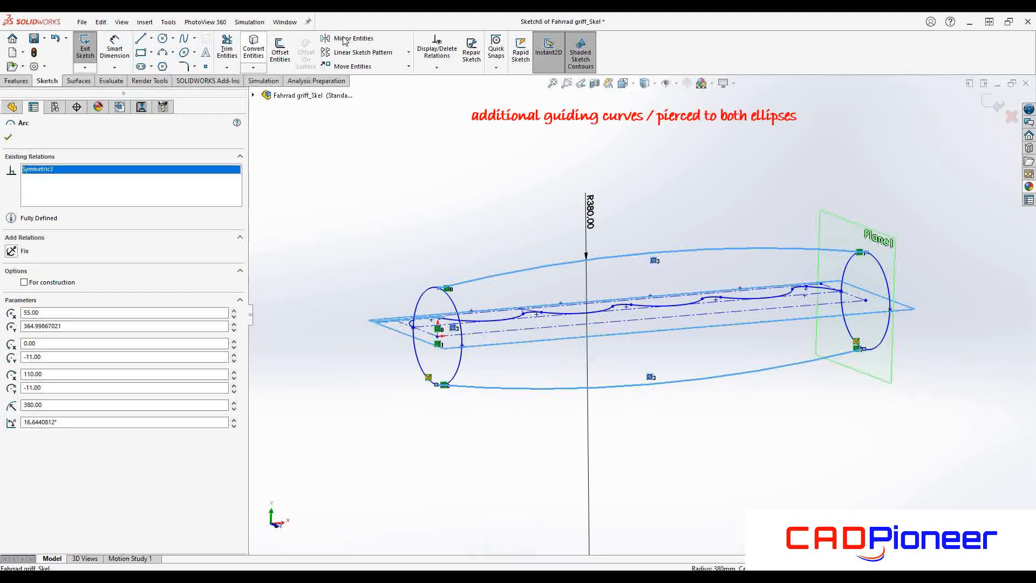
pyautogui.click(8, 139)
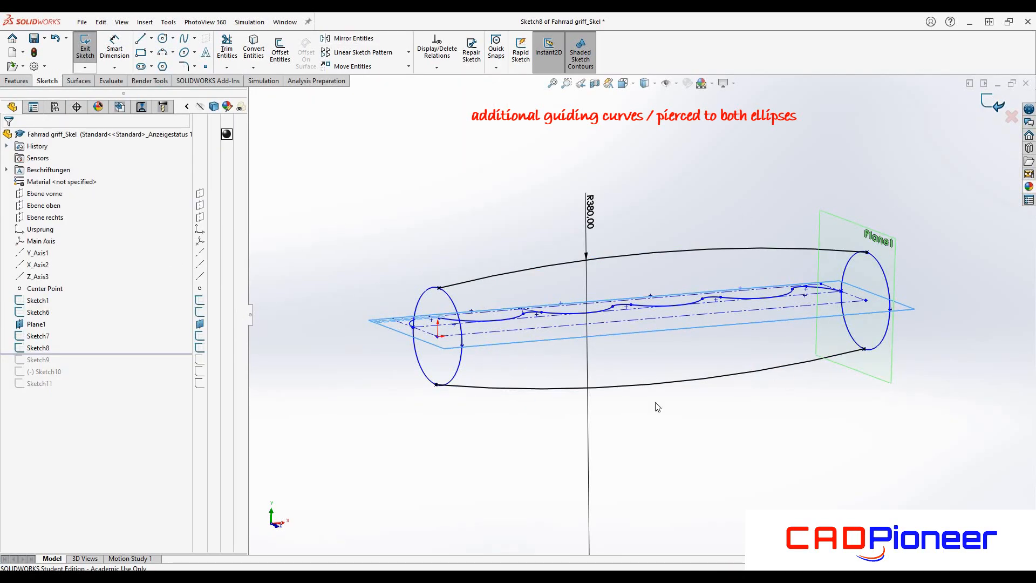
# - Roll the model forward past Sketch9 and open the rear guide curve sketch for editing
pyautogui.moveTo(54, 354); pyautogui.dragTo(59, 367)
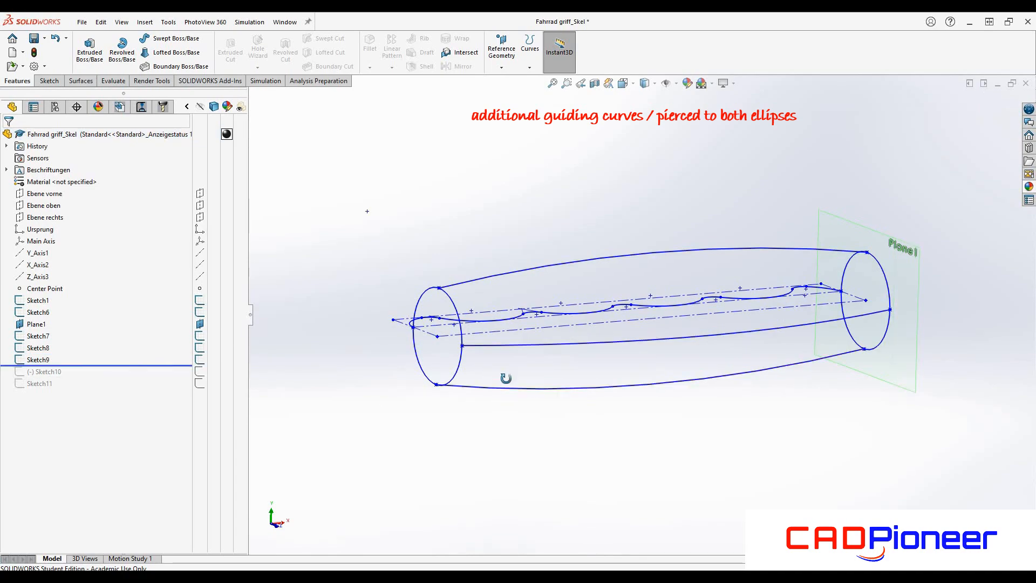
pyautogui.moveTo(491, 369); pyautogui.dragTo(588, 377, button='middle')
pyautogui.click(35, 361)
pyautogui.click(35, 361)
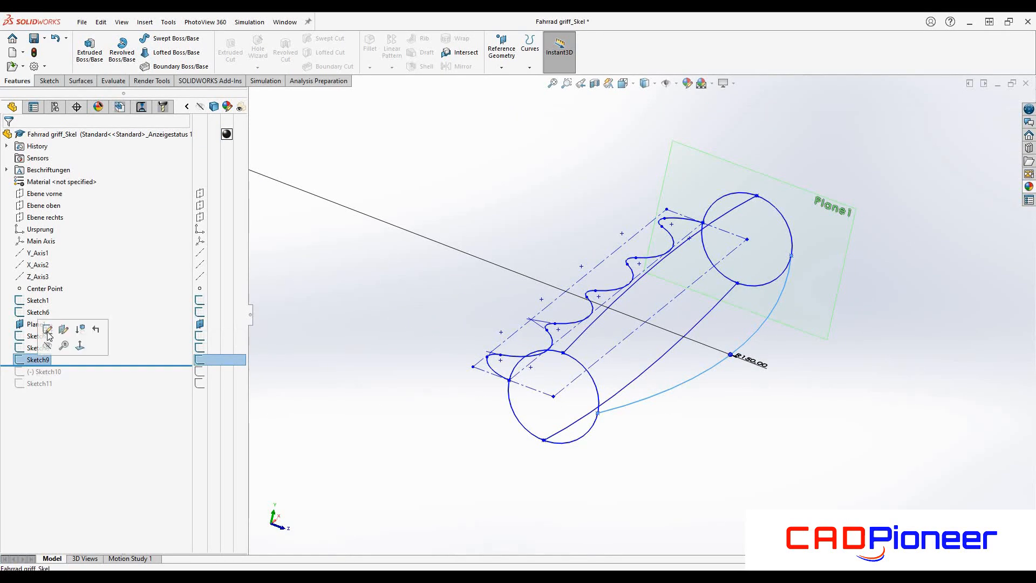
pyautogui.click(47, 330)
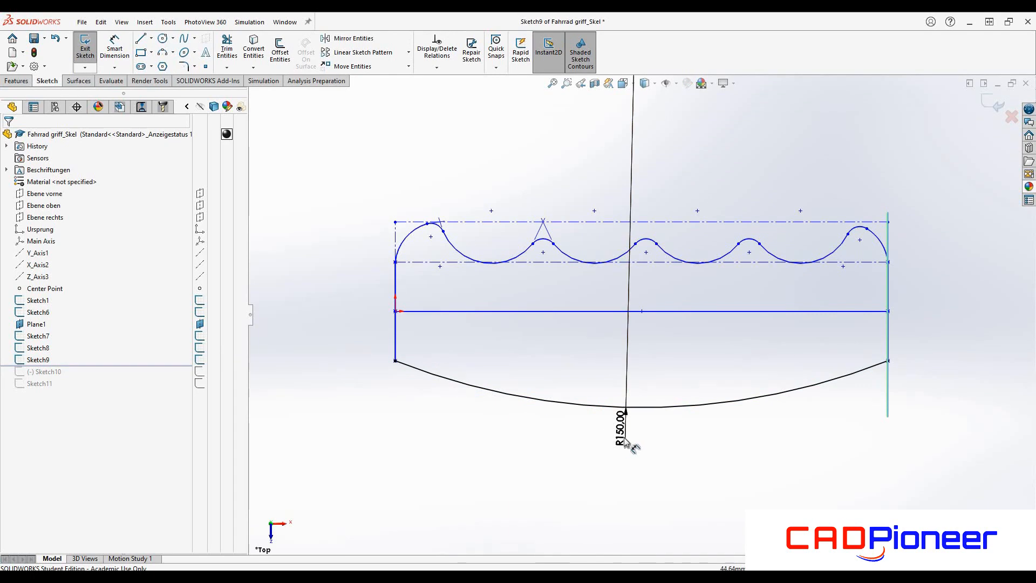
# - Inspect the relations at both endpoints of the rear guide arc where it meets the two ellipses
pyautogui.click(396, 361)
pyautogui.click(41, 169)
pyautogui.moveTo(423, 406); pyautogui.dragTo(410, 372, button='middle')
pyautogui.moveTo(642, 386); pyautogui.dragTo(740, 386, button='middle')
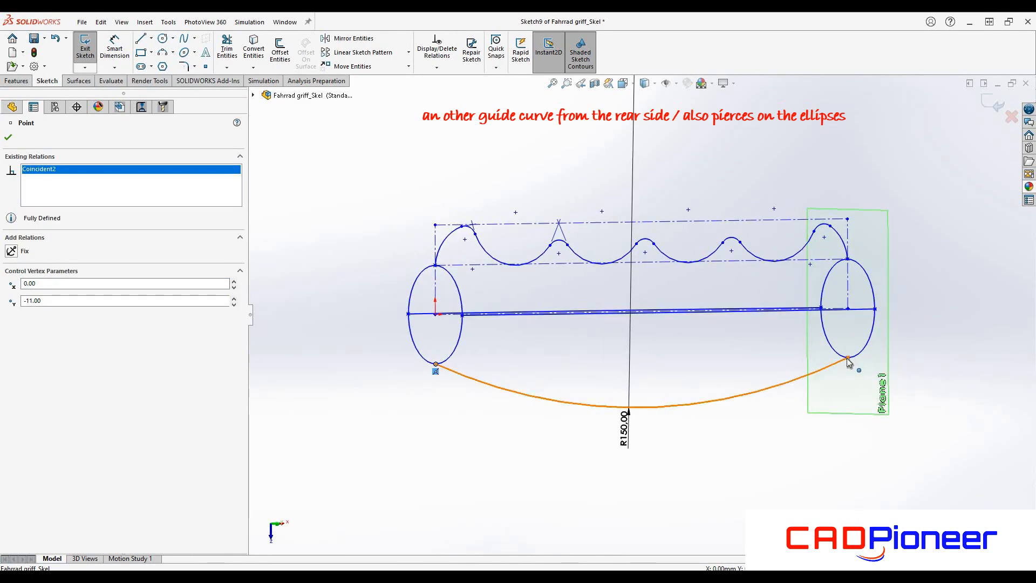
pyautogui.click(847, 357)
pyautogui.click(48, 173)
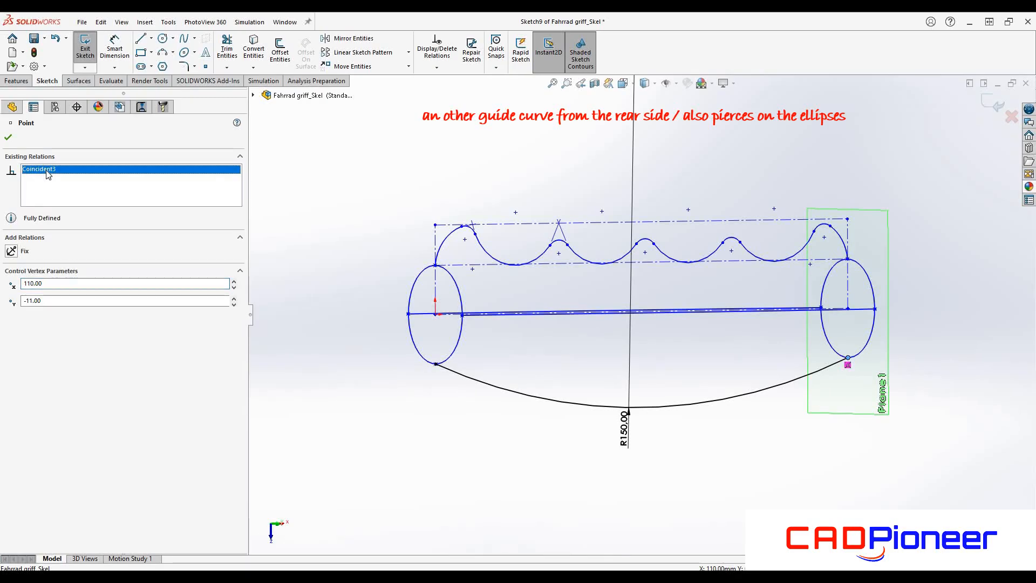
pyautogui.click(8, 140)
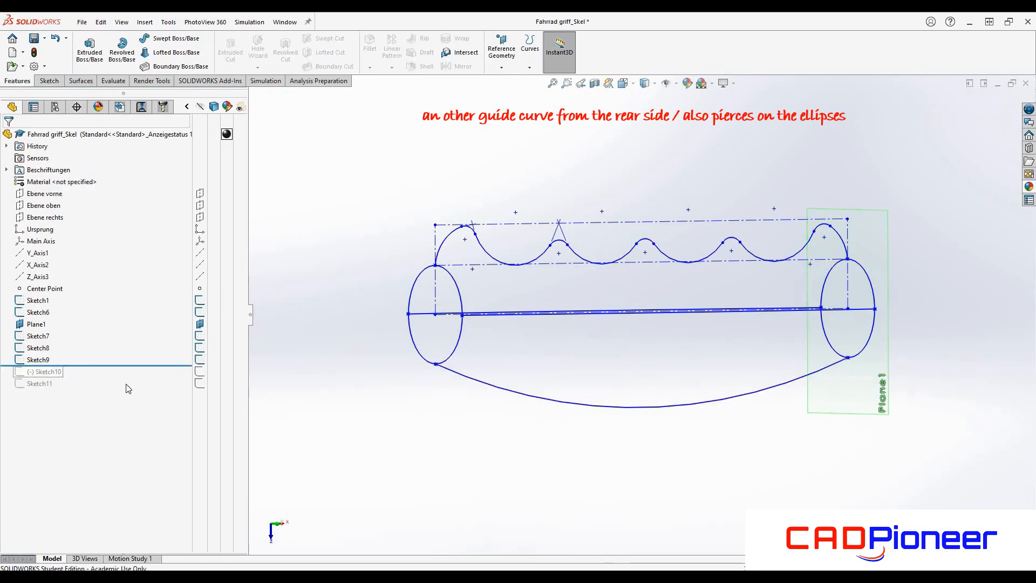
# - Start a Lofted Boss/Base with the Sketch6 and Sketch7 ellipses as profiles, aligning their connector points
pyautogui.moveTo(629, 260)
pyautogui.mouseDown(button='middle')
pyautogui.moveTo(647, 247)
pyautogui.moveTo(598, 417)
pyautogui.moveTo(336, 267)
pyautogui.mouseUp(button='middle')
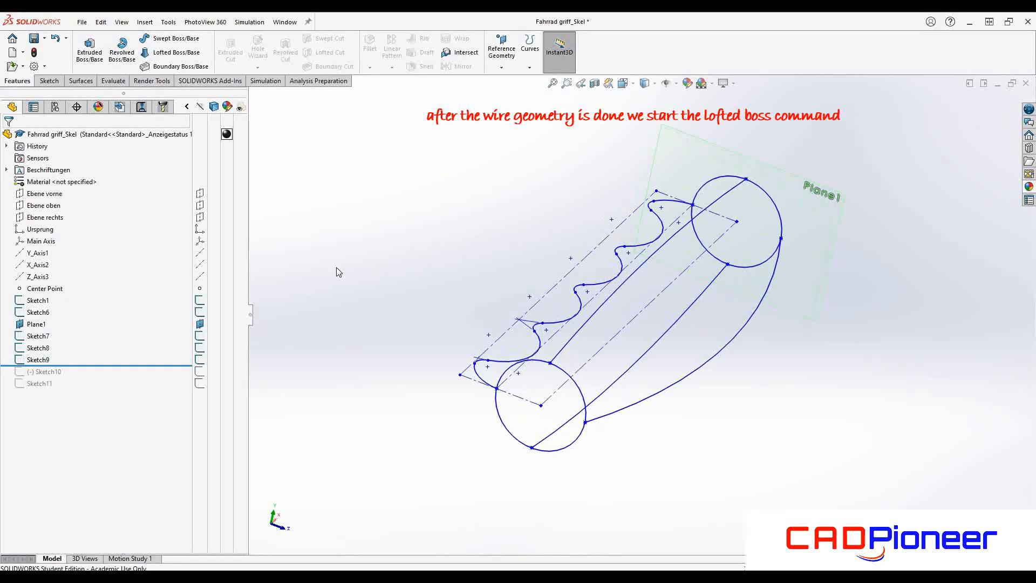
pyautogui.click(176, 52)
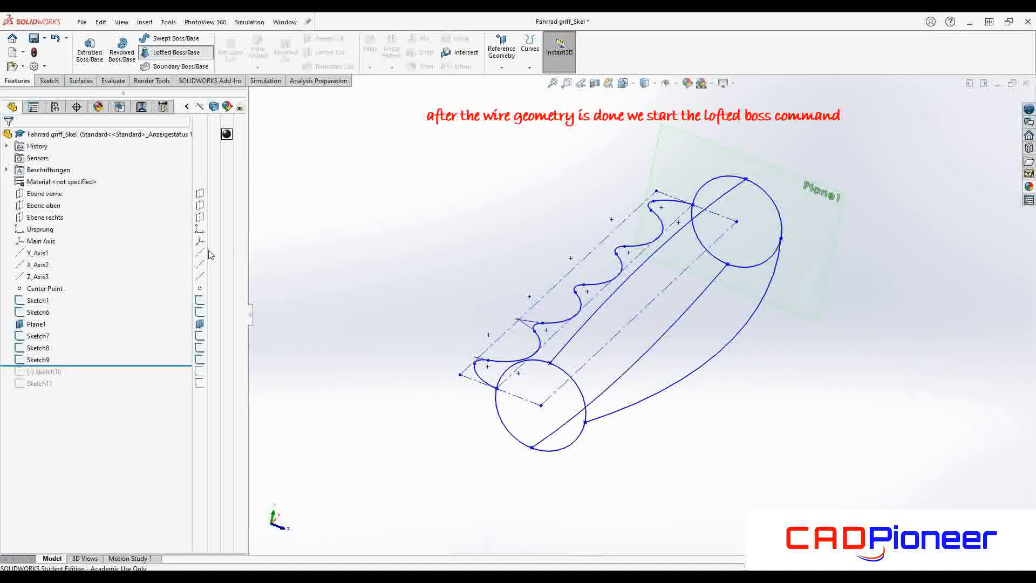
pyautogui.click(581, 392)
pyautogui.click(781, 233)
pyautogui.moveTo(681, 351); pyautogui.dragTo(877, 250, button='middle')
pyautogui.moveTo(875, 261); pyautogui.dragTo(873, 267)
# - Add the rear arc, Sketch9, as the loft's first guide curve
pyautogui.click(152, 274)
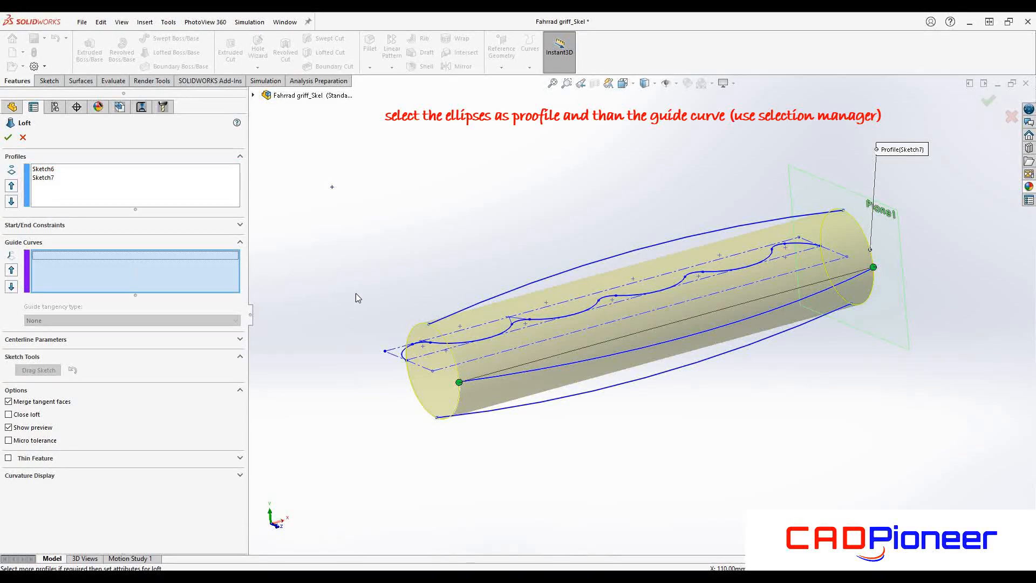
pyautogui.moveTo(385, 312); pyautogui.dragTo(490, 345, button='middle')
pyautogui.click(642, 385)
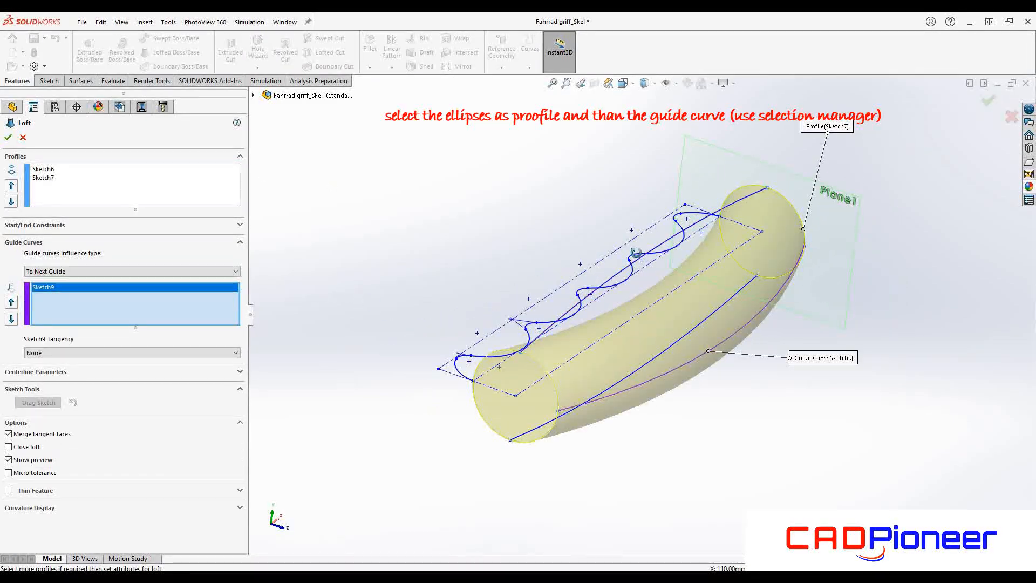
# - Add both Sketch8 arcs as separate open groups and the wavy Sketch1 curve as guide curves, and complete the loft
pyautogui.moveTo(636, 253); pyautogui.dragTo(651, 258, button='middle')
pyautogui.click(644, 249)
pyautogui.click(675, 207)
pyautogui.click(575, 394)
pyautogui.click(604, 424)
pyautogui.moveTo(604, 424); pyautogui.dragTo(506, 415, button='middle')
pyautogui.click(506, 415)
pyautogui.click(93, 353)
pyautogui.click(93, 354)
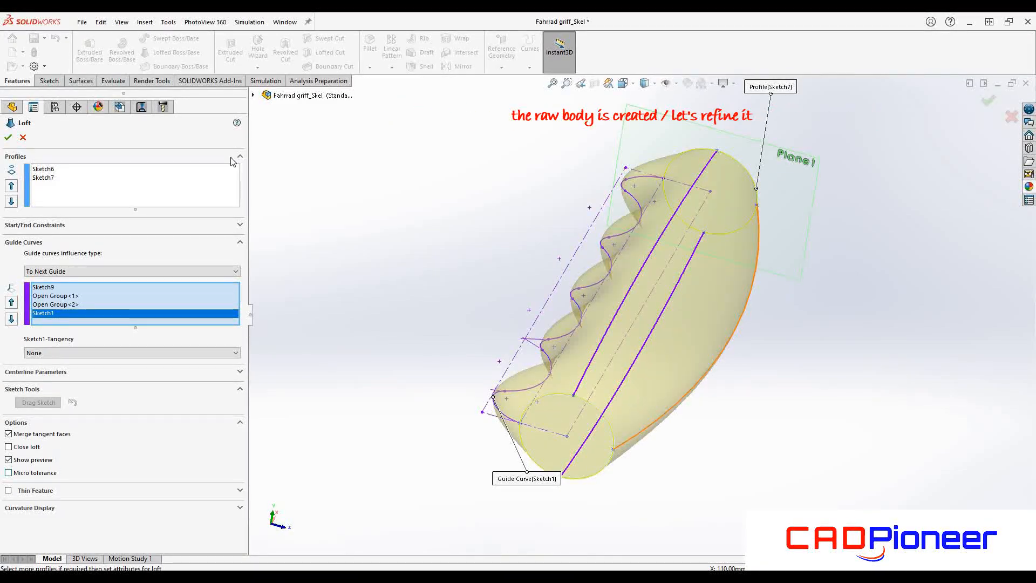
pyautogui.click(8, 138)
# - Remove the black appearance from the part and display the body shaded with edges
pyautogui.moveTo(623, 391); pyautogui.dragTo(542, 400, button='middle')
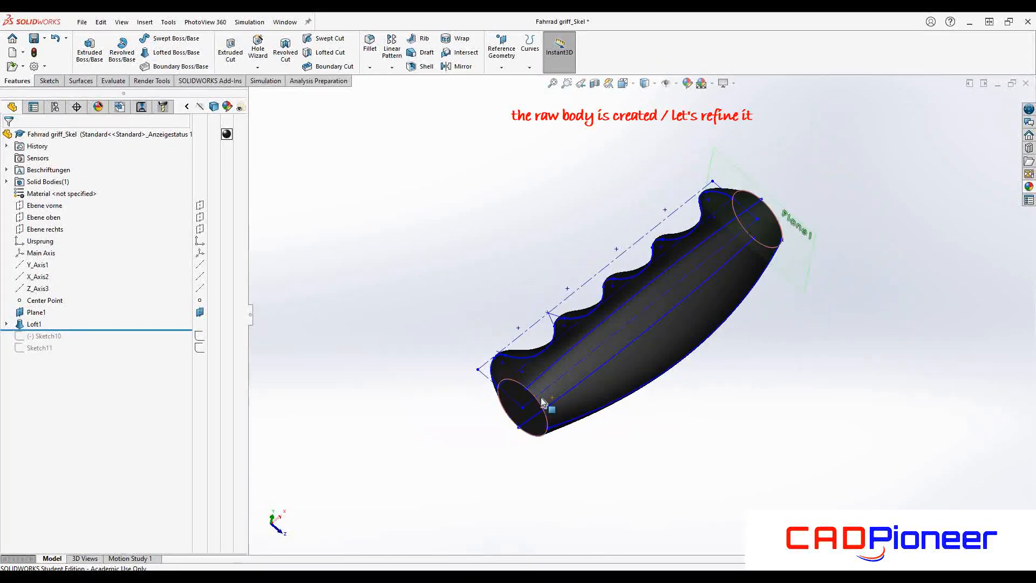
pyautogui.click(226, 134)
pyautogui.click(253, 197)
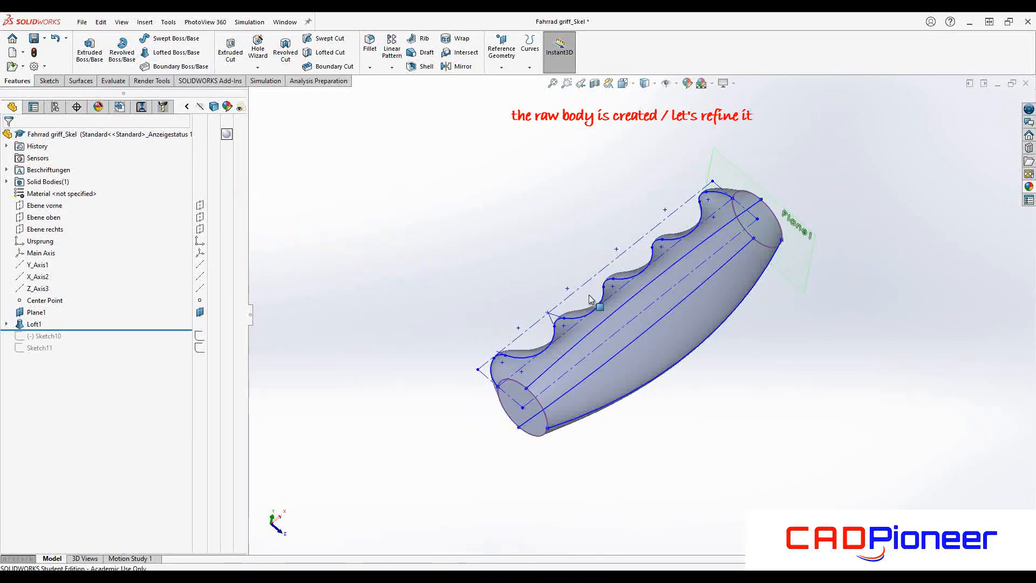
pyautogui.click(654, 86)
pyautogui.click(646, 99)
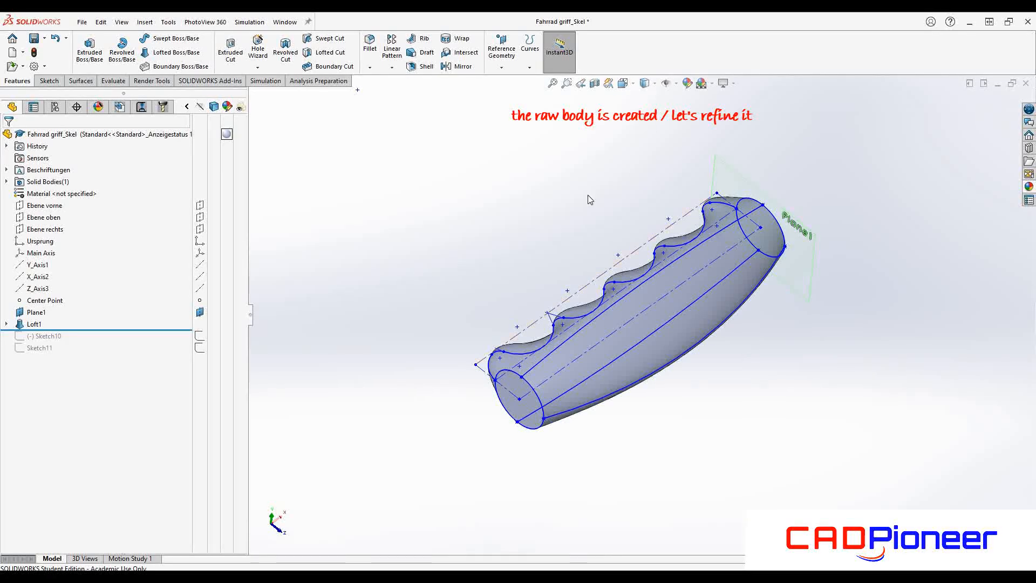
# - Hide the sketches absorbed in Loft1 and roll the model forward past Sketch10
pyautogui.scroll(-1, 532, 361)
pyautogui.click(6, 324)
pyautogui.moveTo(642, 194)
pyautogui.mouseDown(button='middle')
pyautogui.moveTo(665, 211)
pyautogui.moveTo(686, 261)
pyautogui.moveTo(703, 350)
pyautogui.moveTo(646, 375)
pyautogui.moveTo(594, 329)
pyautogui.mouseUp(button='middle')
pyautogui.moveTo(102, 389)
pyautogui.mouseDown()
pyautogui.moveTo(97, 405)
pyautogui.moveTo(64, 401)
pyautogui.mouseUp()
# - Open Sketch10 to review the narrow cutout rectangle, reposition its 2.00 mm width dimension, and exit the sketch
pyautogui.click(51, 398)
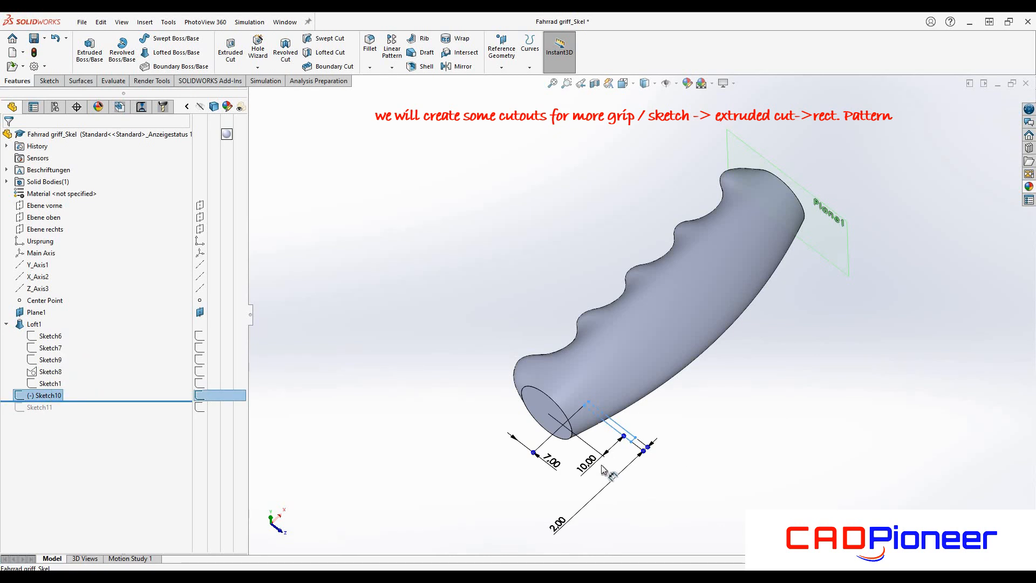
pyautogui.rightClick(53, 400)
pyautogui.click(62, 314)
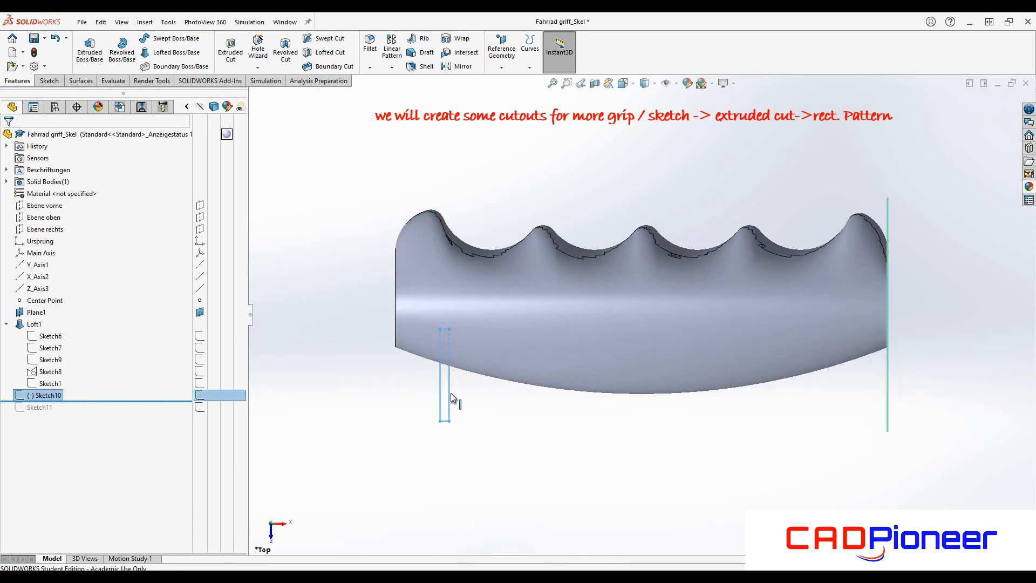
pyautogui.moveTo(315, 444); pyautogui.dragTo(422, 444)
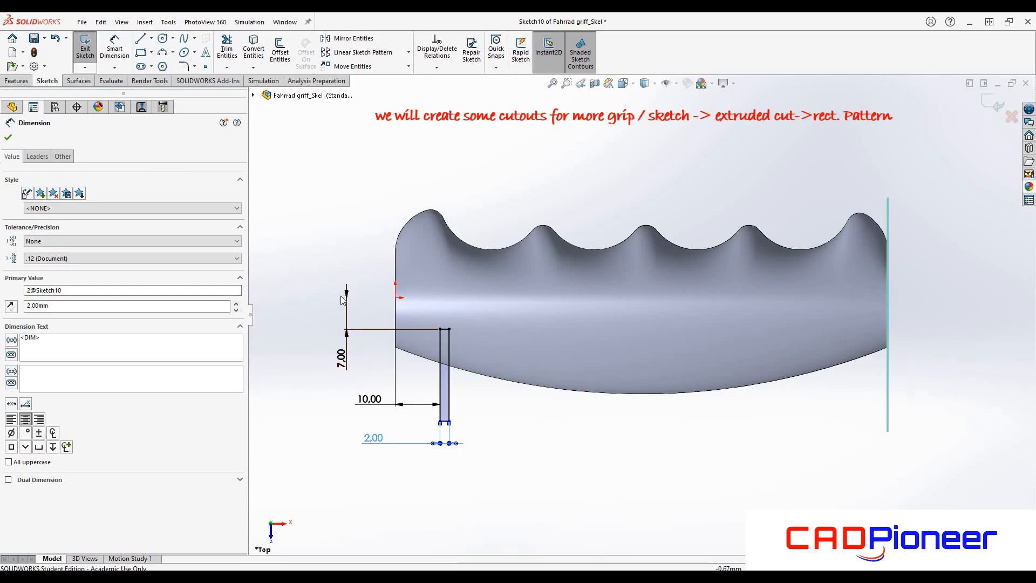
pyautogui.click(992, 103)
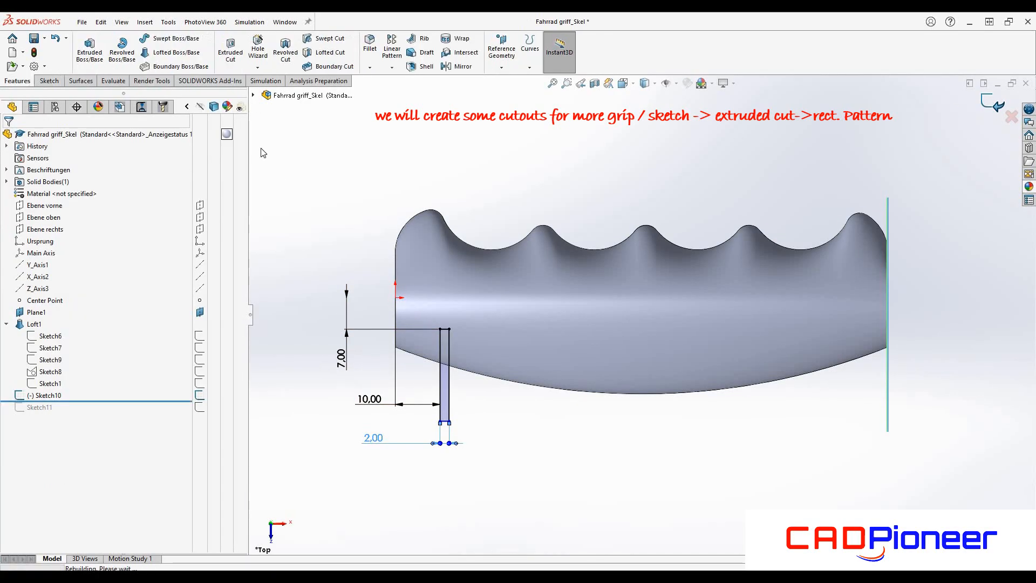
# - Cut-extrude the narrow Sketch10 rectangle through the grip with Through All - Both
pyautogui.click(230, 53)
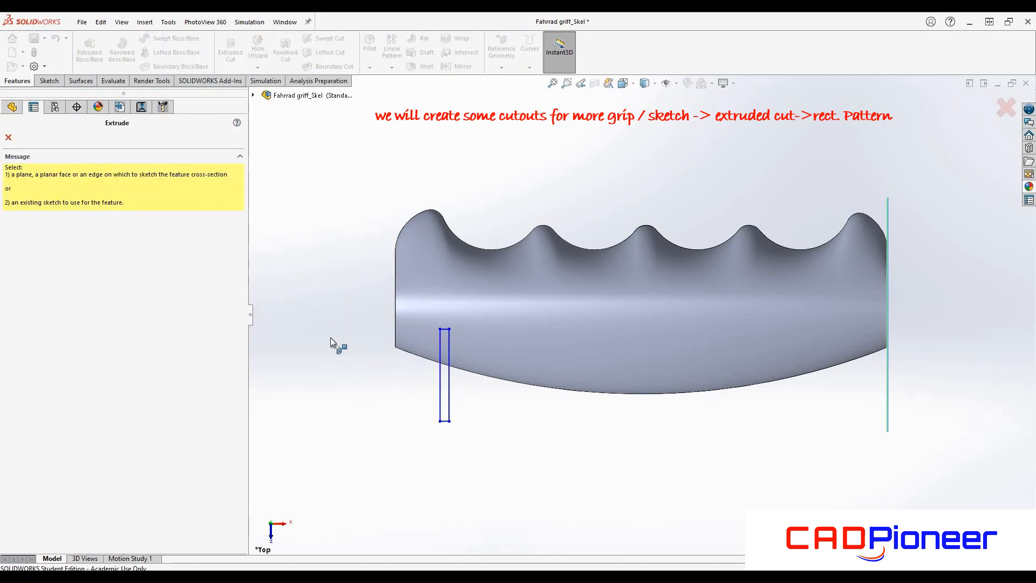
pyautogui.click(441, 402)
pyautogui.click(70, 202)
pyautogui.click(70, 226)
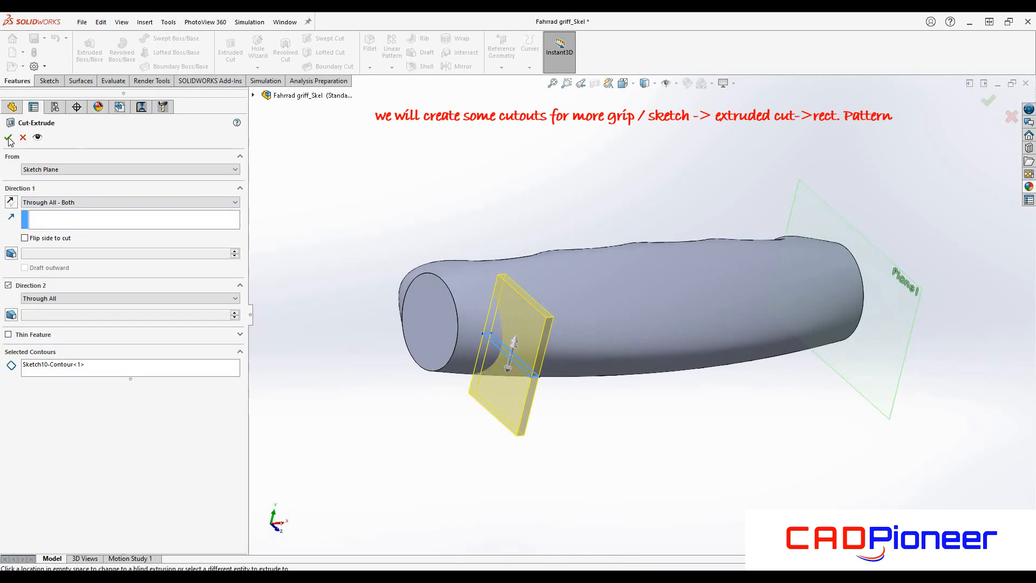
pyautogui.press('Return')
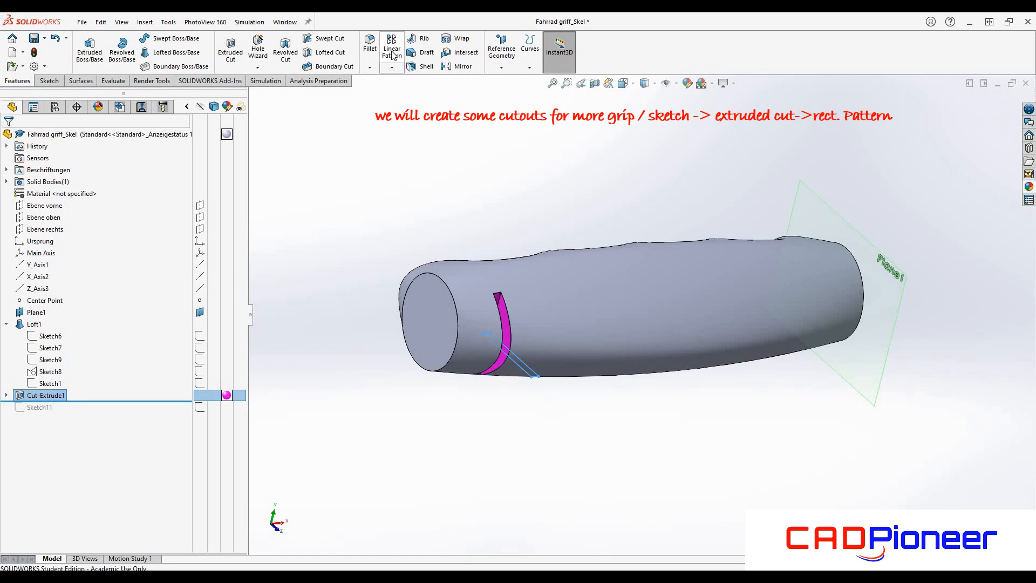
# - Linear-pattern the cutout along the grip, using the flat end face as reversed direction, with 4 mm spacing and 23 instances
pyautogui.click(431, 326)
pyautogui.click(10, 171)
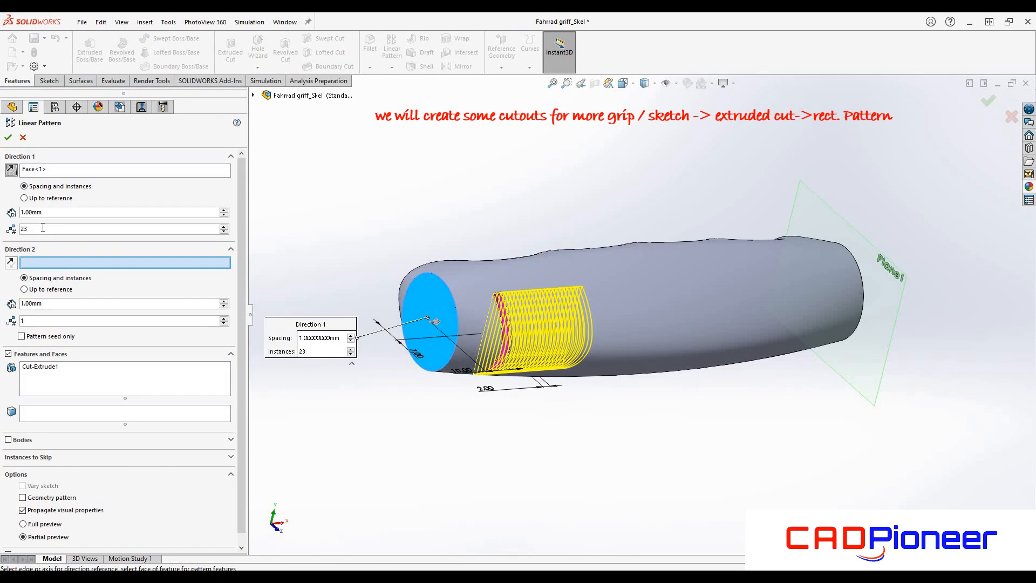
pyautogui.click(2, 209)
pyautogui.write('4')
pyautogui.press('Return')
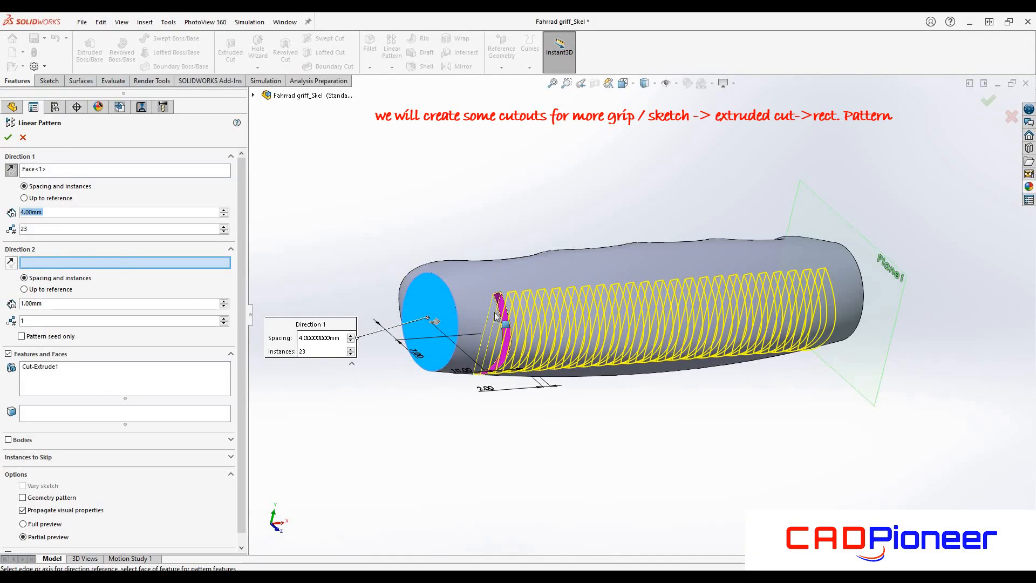
pyautogui.click(7, 139)
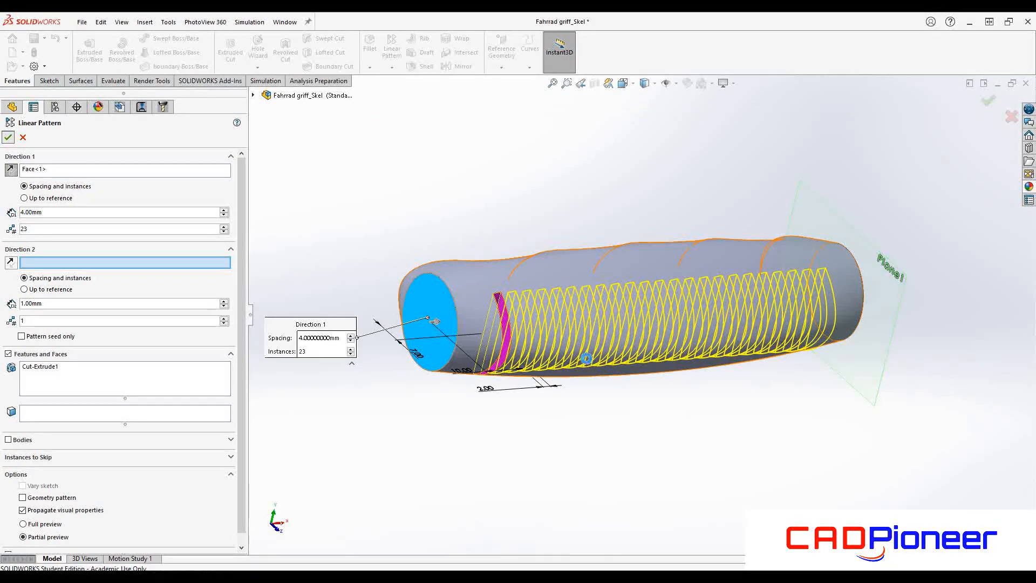
# - Roll forward past Sketch11 and extrude its circle Through All from a 1.00 mm offset start, without merging the result
pyautogui.moveTo(586, 358)
pyautogui.mouseDown(button='middle')
pyautogui.moveTo(534, 446)
pyautogui.moveTo(539, 410)
pyautogui.moveTo(609, 382)
pyautogui.moveTo(566, 377)
pyautogui.mouseUp(button='middle')
pyautogui.moveTo(162, 413); pyautogui.dragTo(143, 426)
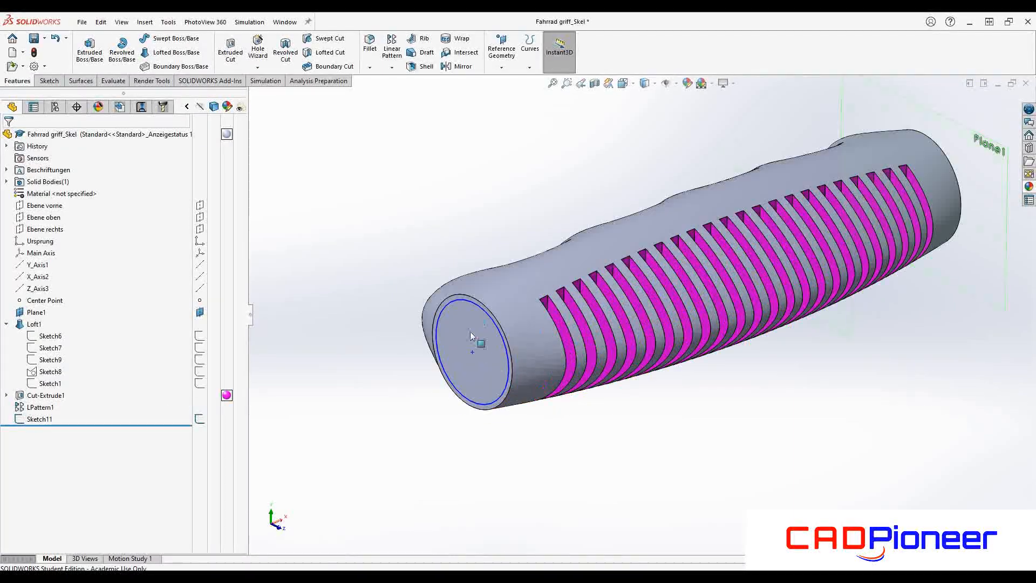
pyautogui.click(90, 49)
pyautogui.click(458, 299)
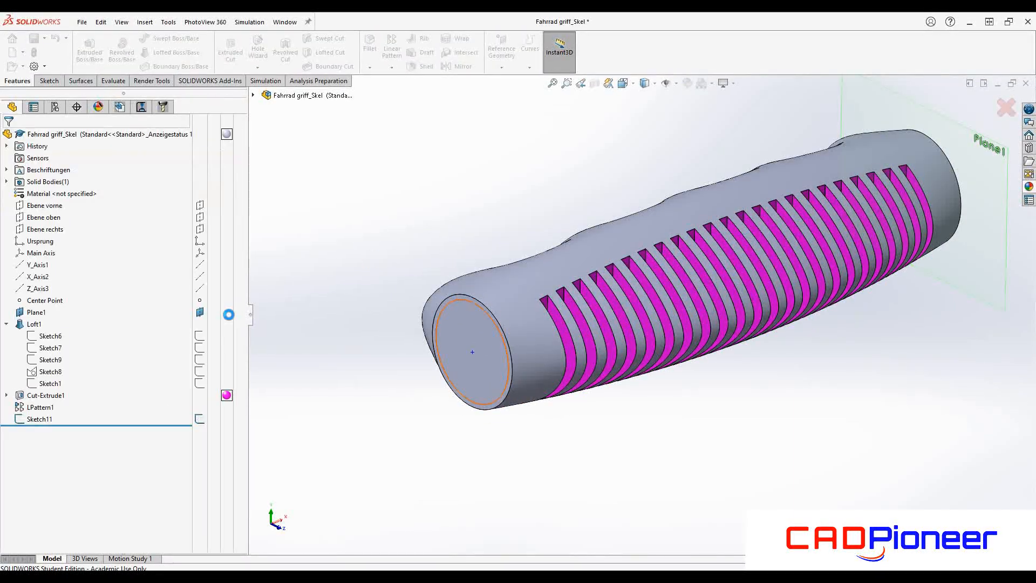
pyautogui.click(62, 169)
pyautogui.click(33, 196)
pyautogui.write('1.00mm')
pyautogui.click(76, 219)
pyautogui.click(73, 258)
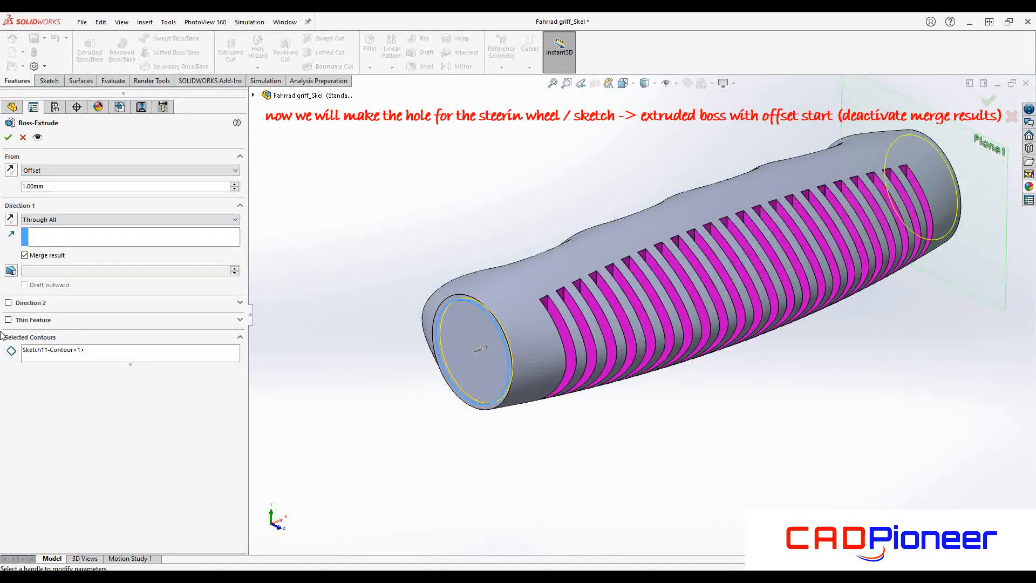
pyautogui.click(24, 255)
# - Shell the extruded inner cylinder to 1.00 mm wall thickness, removing its exposed circular end face
pyautogui.scroll(3, 571, 374)
pyautogui.moveTo(561, 377); pyautogui.dragTo(323, 377, button='middle')
pyautogui.scroll(-2, 706, 298)
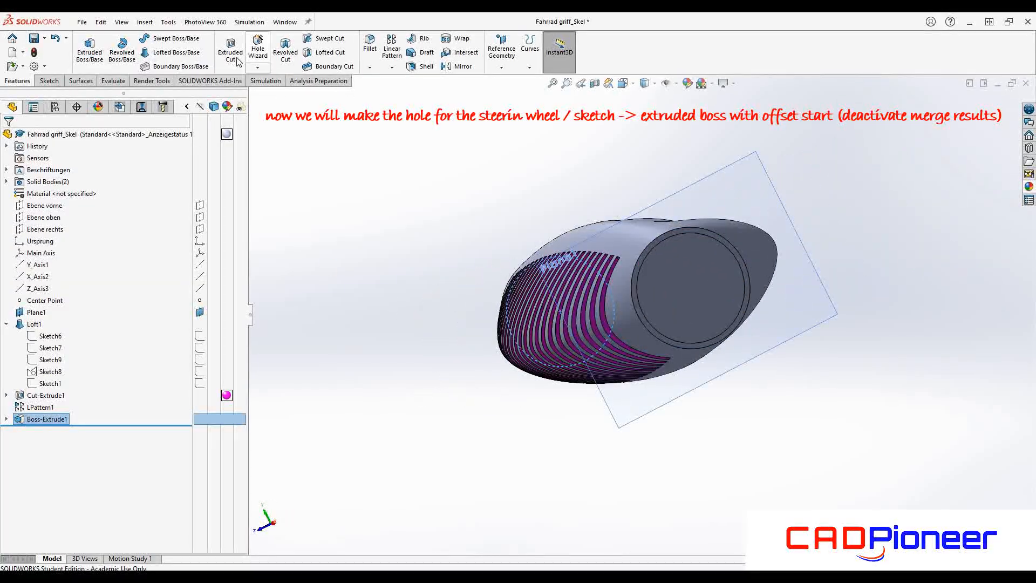
pyautogui.click(700, 319)
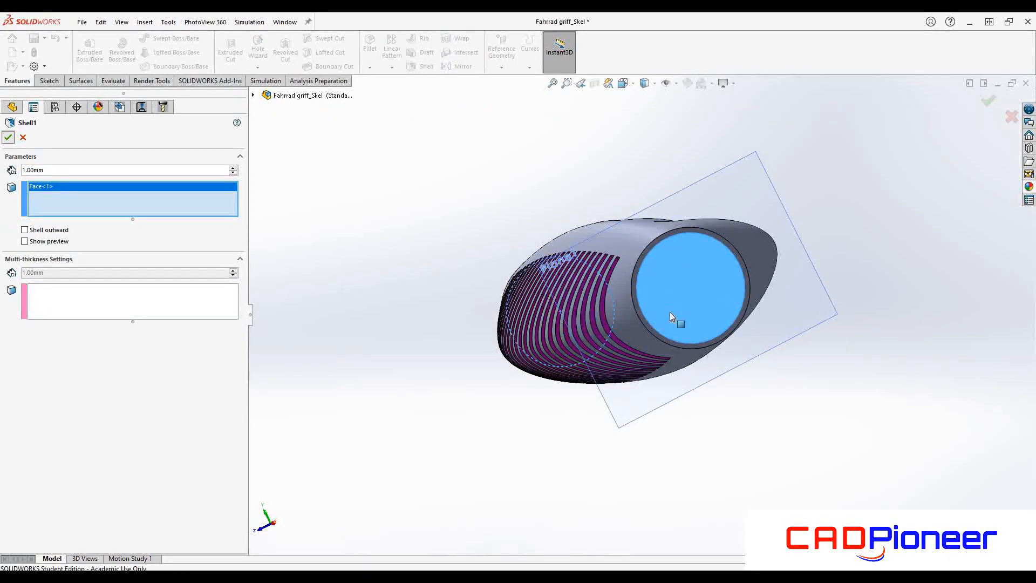
pyautogui.press('Return')
# - Intersect the shelled cylinder with the patterned grip body, creating both intersecting and internal regions
pyautogui.click(461, 51)
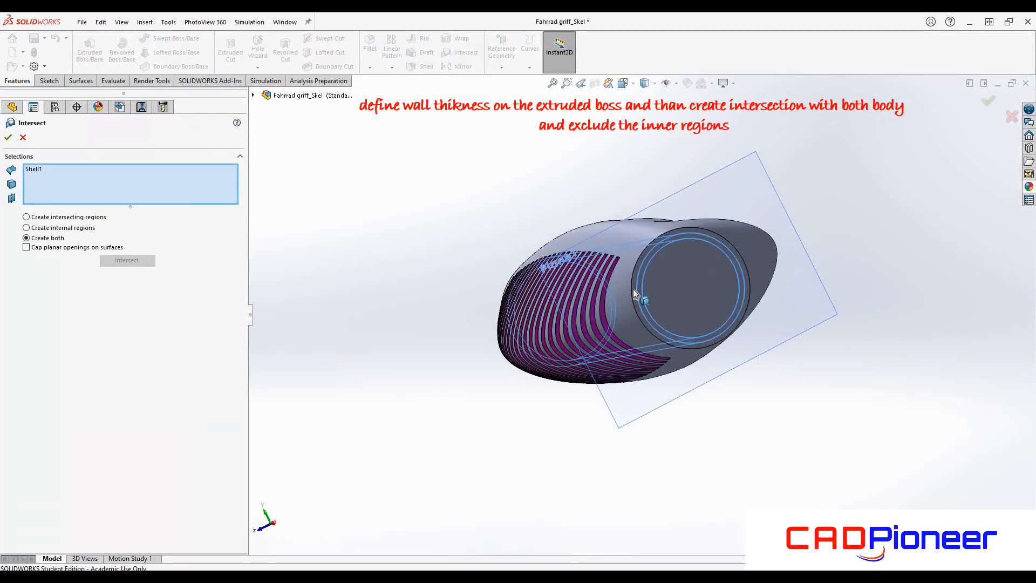
pyautogui.click(626, 287)
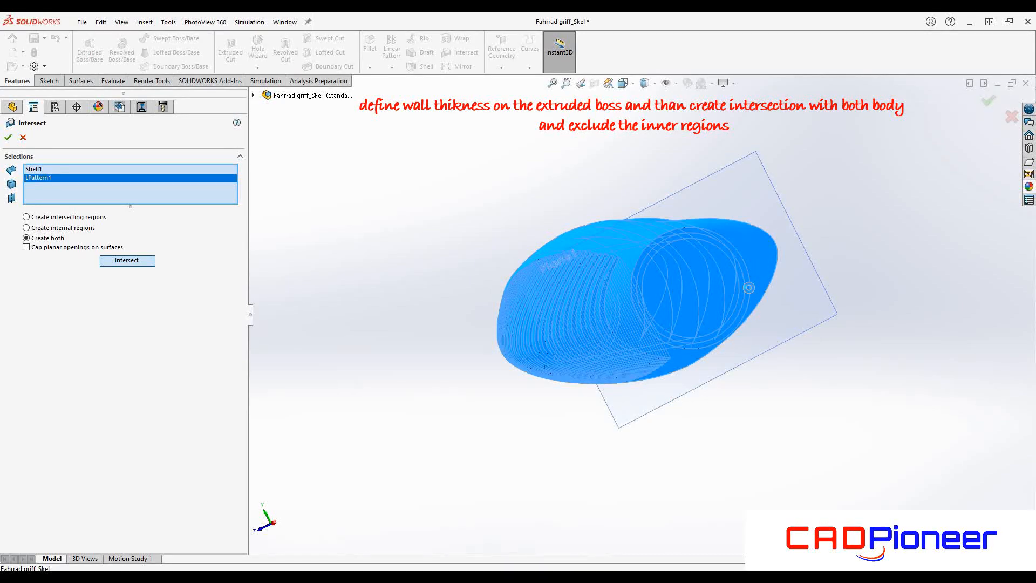
pyautogui.moveTo(665, 324); pyautogui.dragTo(497, 423, button='middle')
# - Exclude the inner regions inside the tube opening from the intersection and complete it with merged results
pyautogui.click(496, 422)
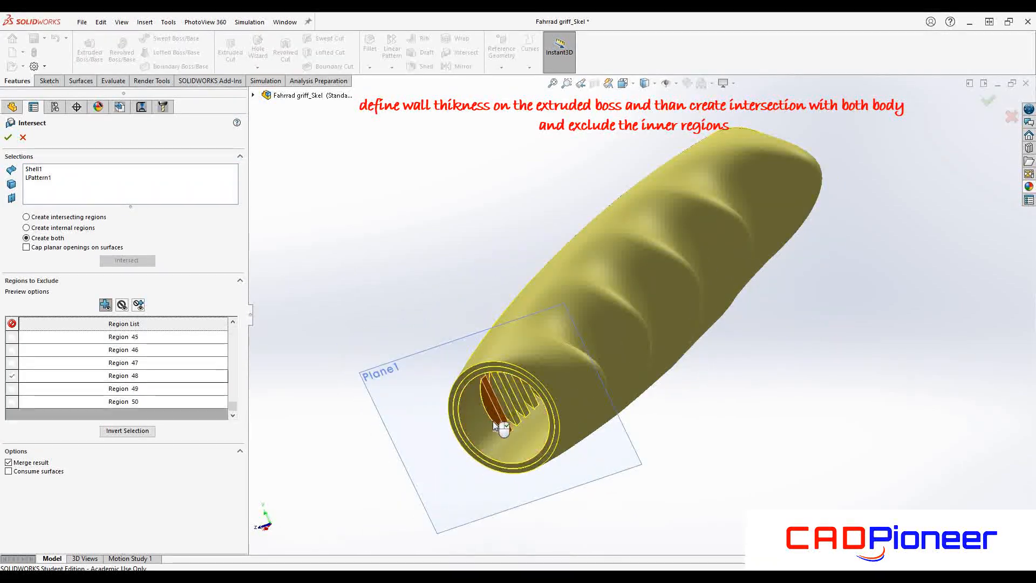
pyautogui.scroll(-10, 482, 412)
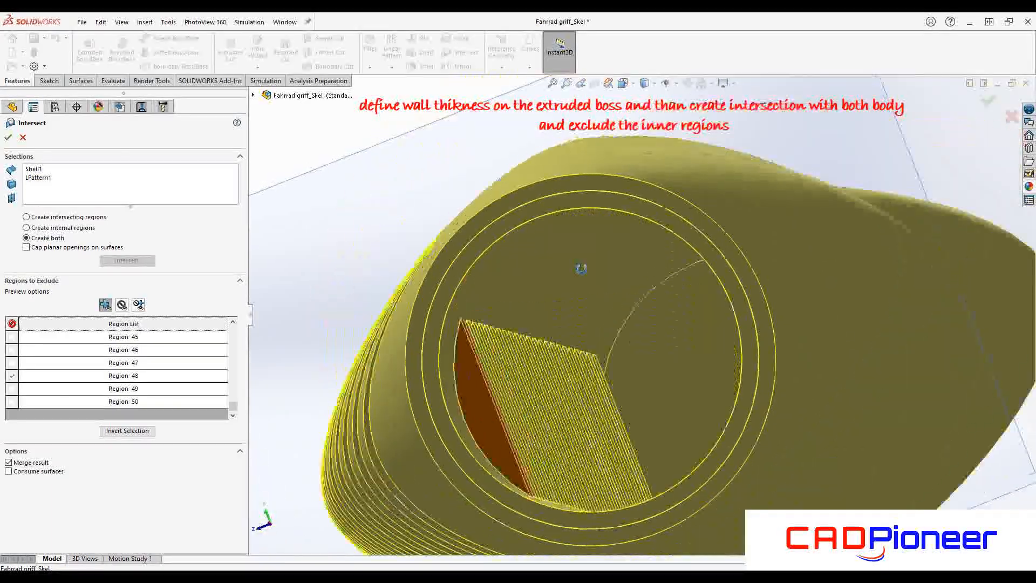
pyautogui.click(485, 400)
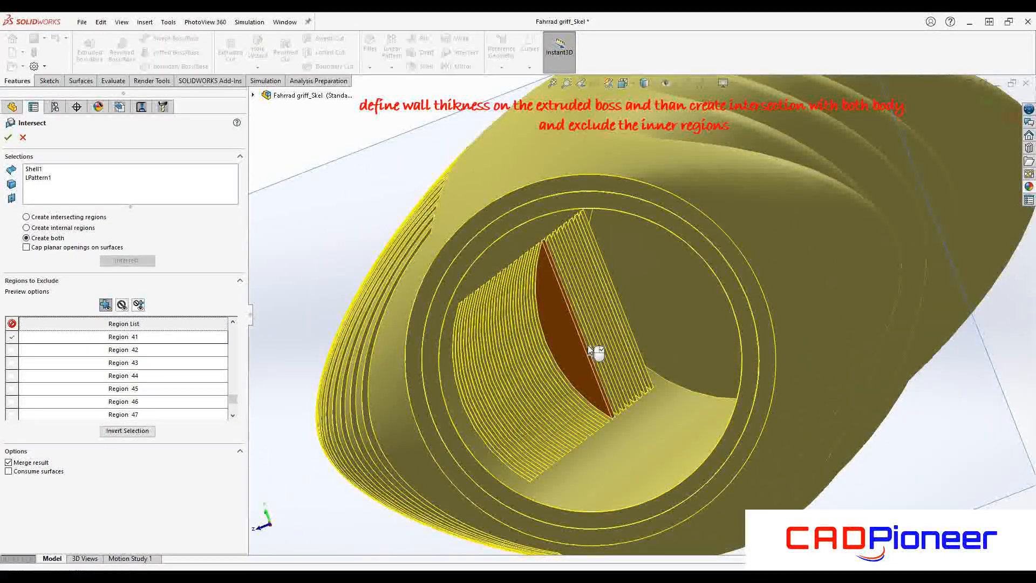
pyautogui.click(601, 344)
pyautogui.click(601, 344)
pyautogui.click(611, 329)
pyautogui.click(611, 329)
pyautogui.click(610, 328)
pyautogui.click(611, 328)
pyautogui.scroll(6, 619, 337)
pyautogui.moveTo(624, 342); pyautogui.dragTo(2, 150, button='middle')
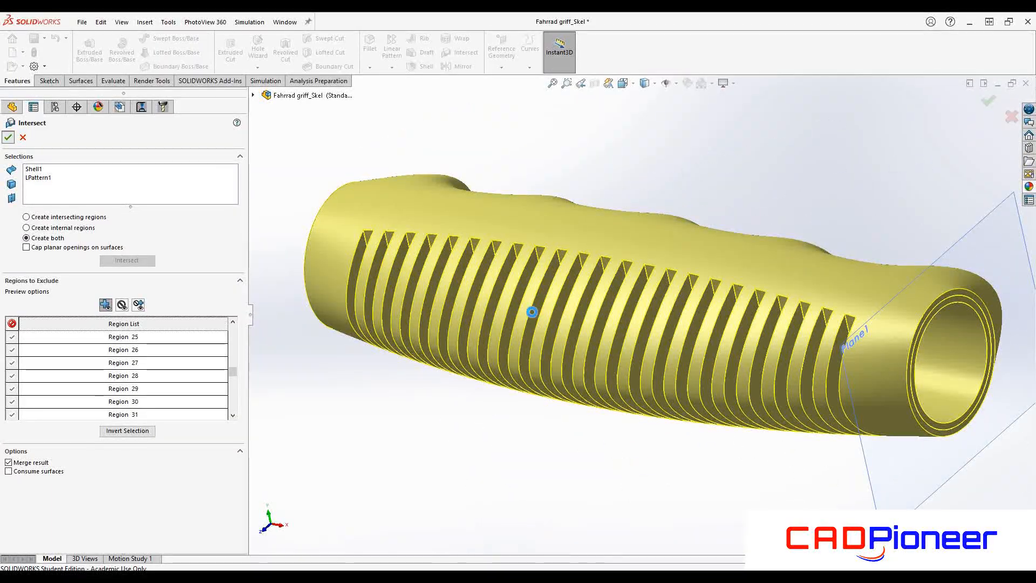
# - Roll the model back to just after the linear pattern, before Boss-Extrude1
pyautogui.moveTo(555, 371)
pyautogui.mouseDown(button='middle')
pyautogui.moveTo(581, 357)
pyautogui.moveTo(567, 368)
pyautogui.mouseUp(button='middle')
pyautogui.moveTo(78, 449); pyautogui.dragTo(82, 427)
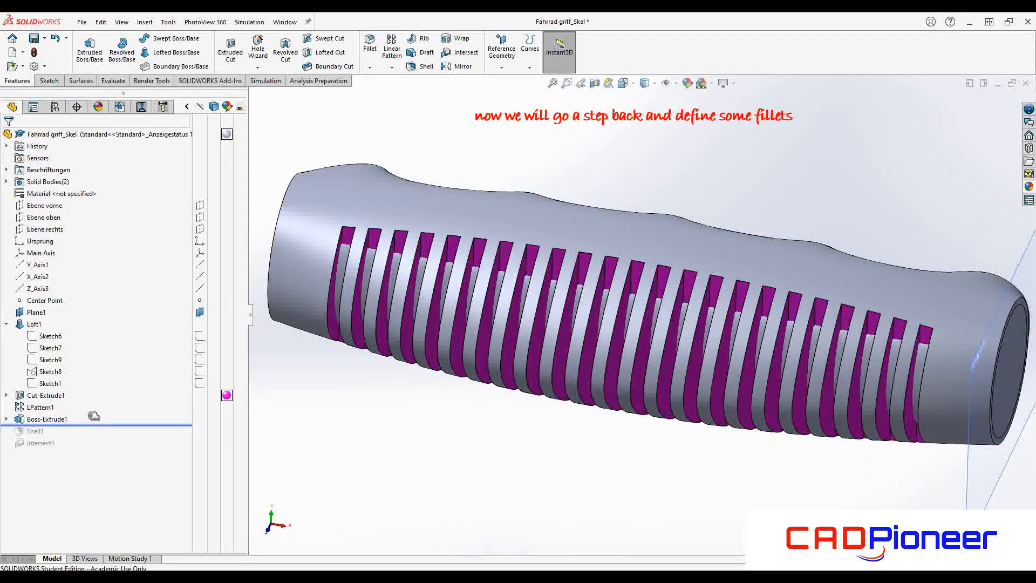
pyautogui.moveTo(94, 416); pyautogui.dragTo(93, 412)
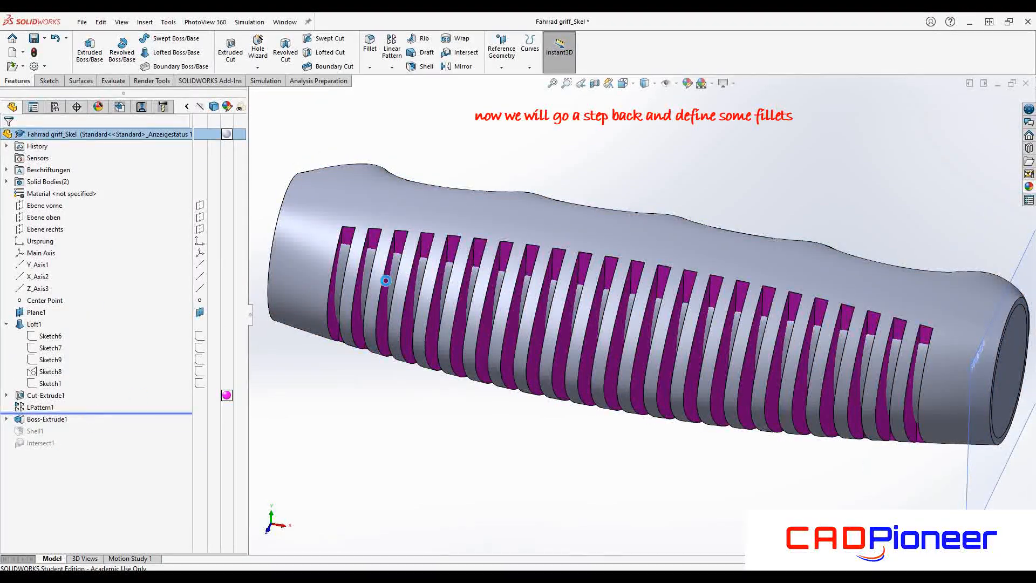
# - Fillet the edges of all the patterned grip cutouts with a 0.5 mm radius
pyautogui.click(370, 43)
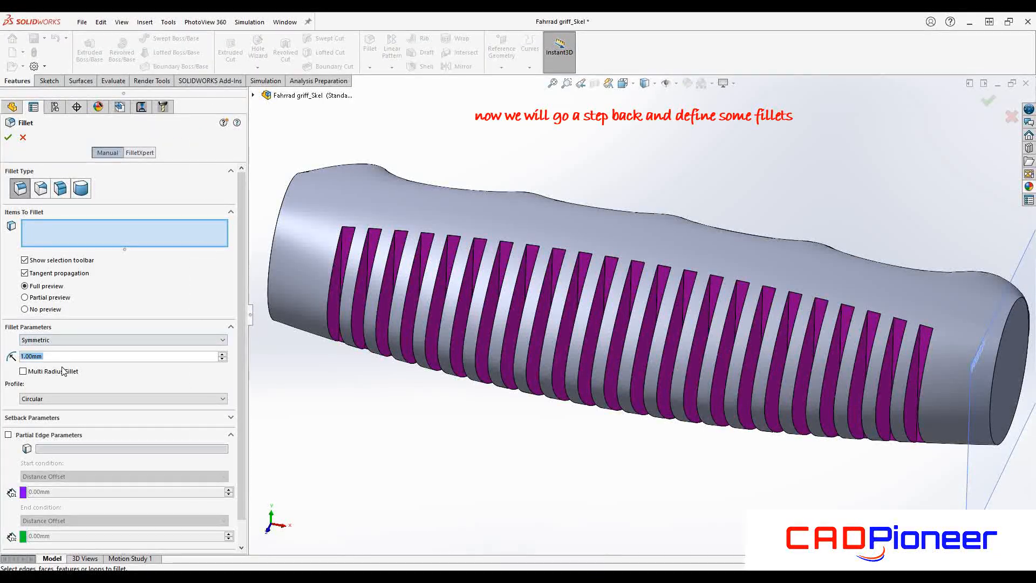
pyautogui.write('0.5')
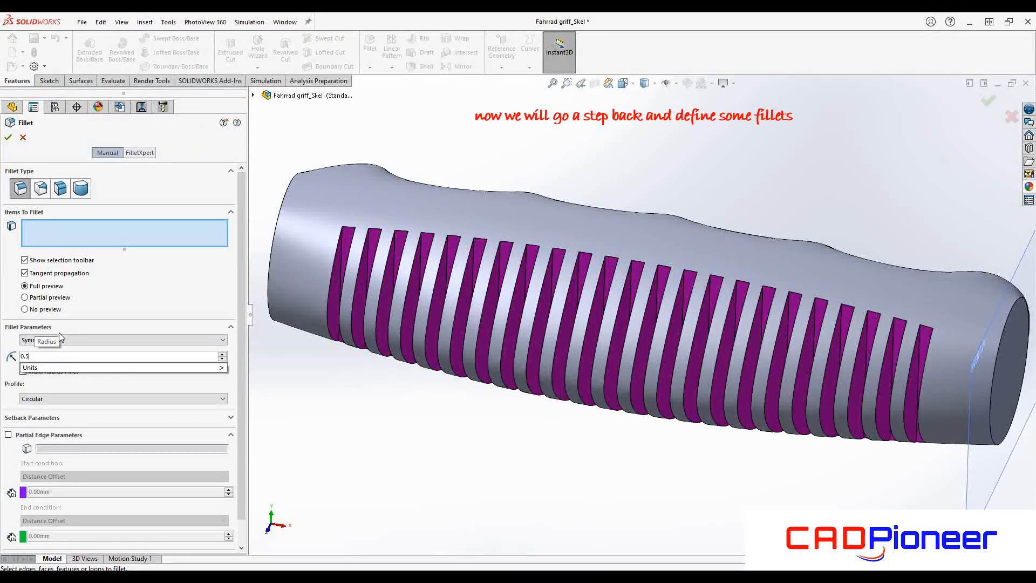
pyautogui.click(347, 253)
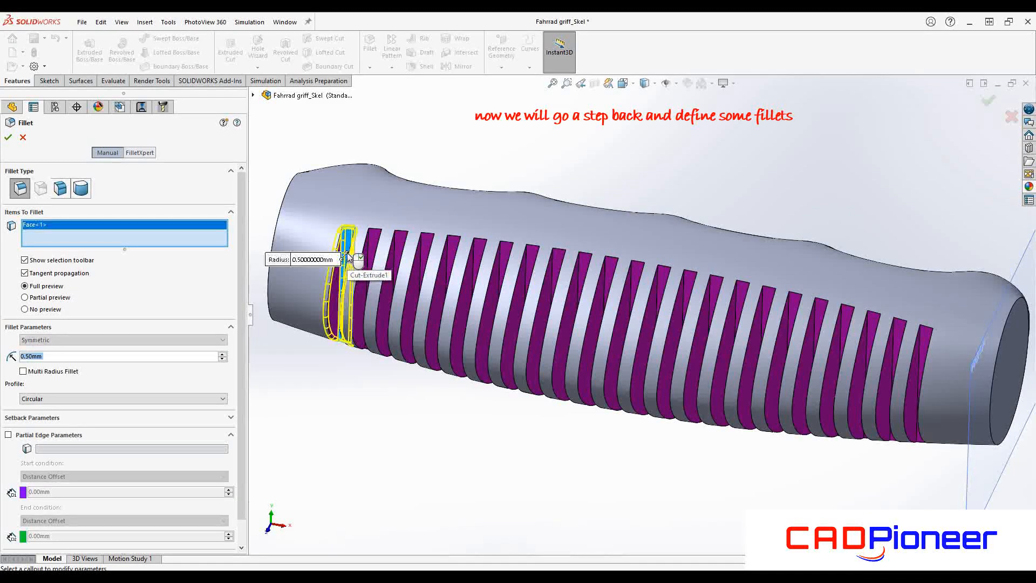
pyautogui.click(372, 241)
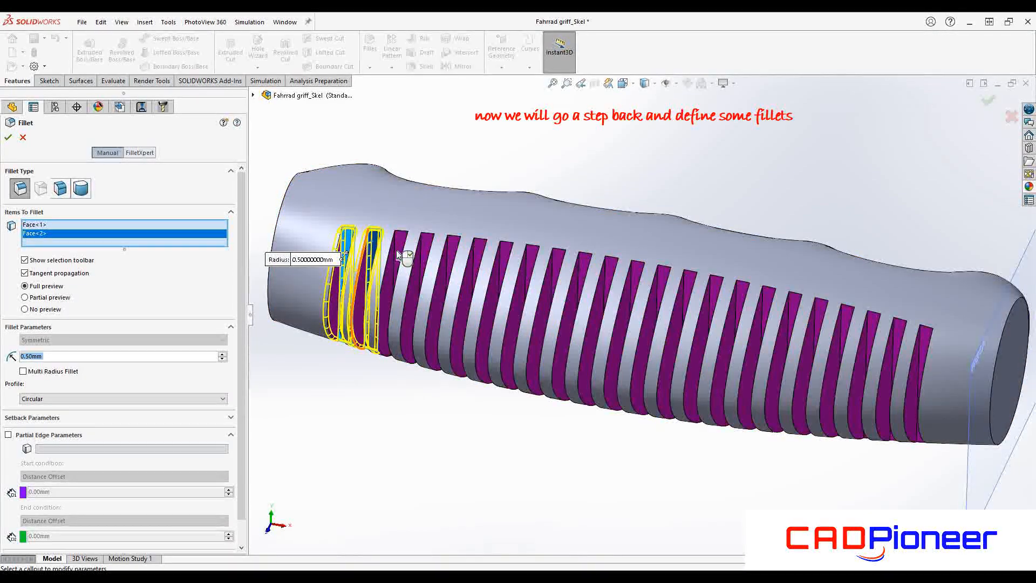
pyautogui.click(402, 248)
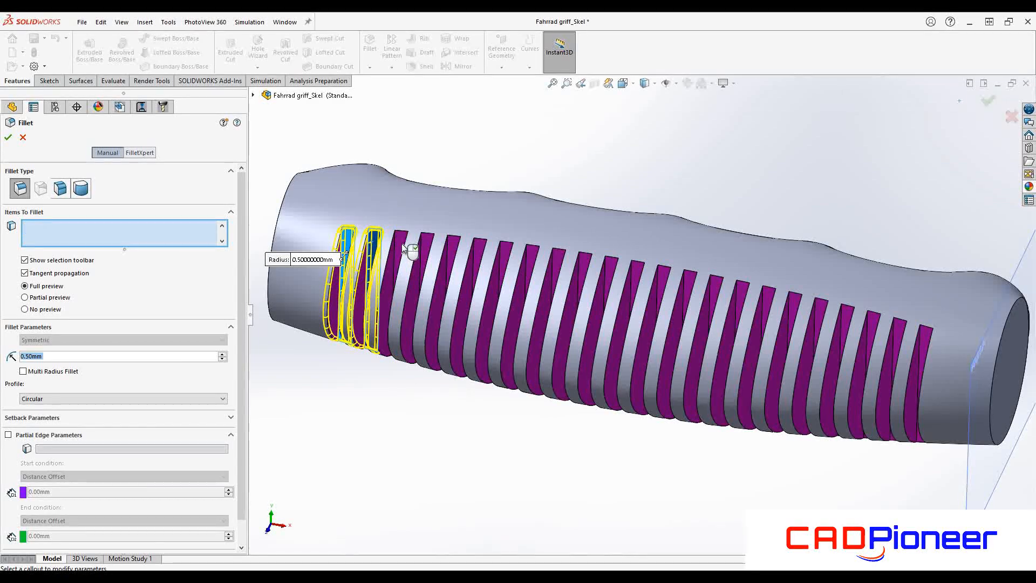
pyautogui.click(421, 253)
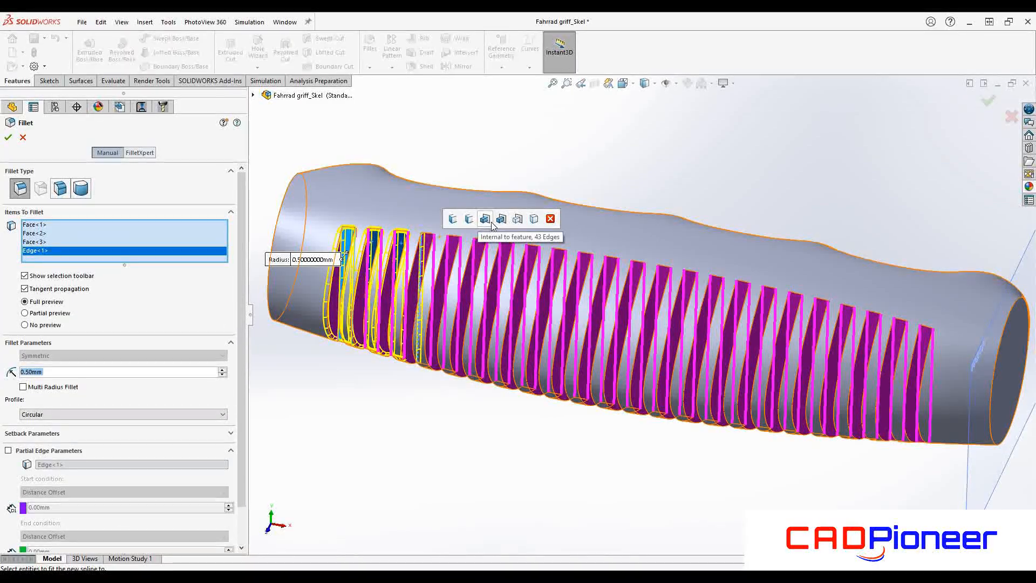
pyautogui.click(501, 219)
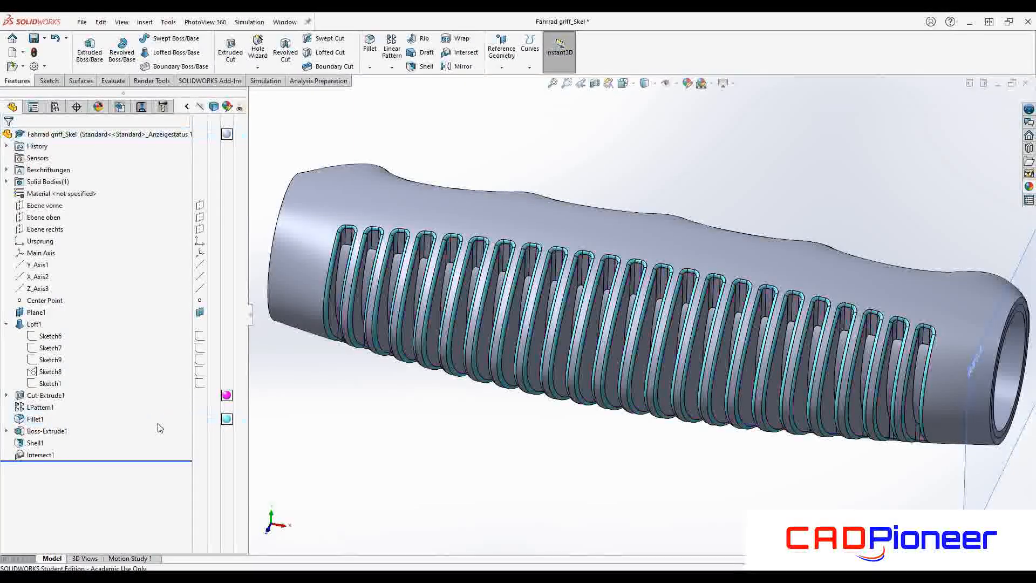
# - Fillet the inner edges within all the grip slots with a 0.50 mm radius, selecting the edges internal to the feature
pyautogui.click(369, 43)
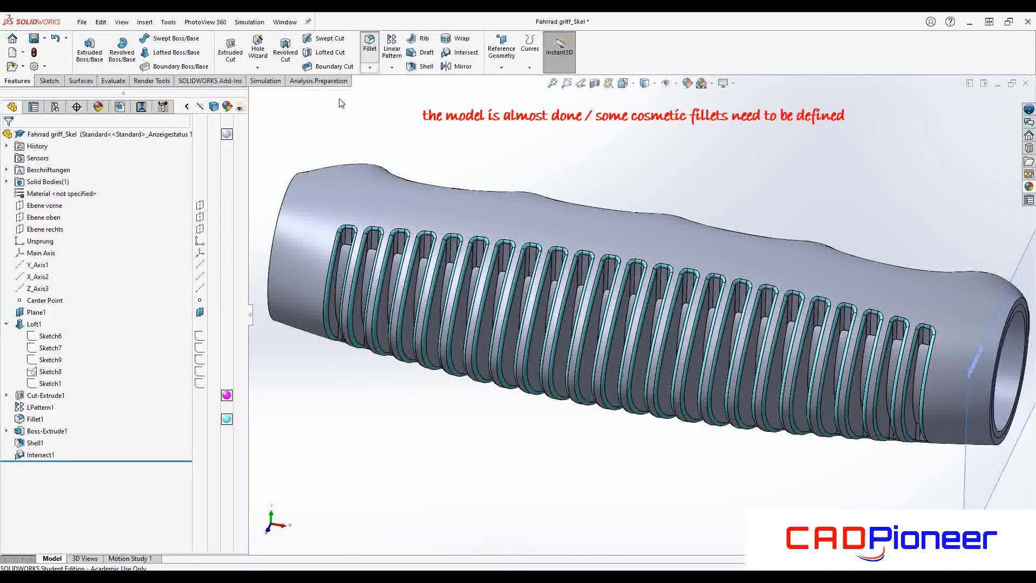
pyautogui.scroll(-2, 345, 253)
pyautogui.click(346, 252)
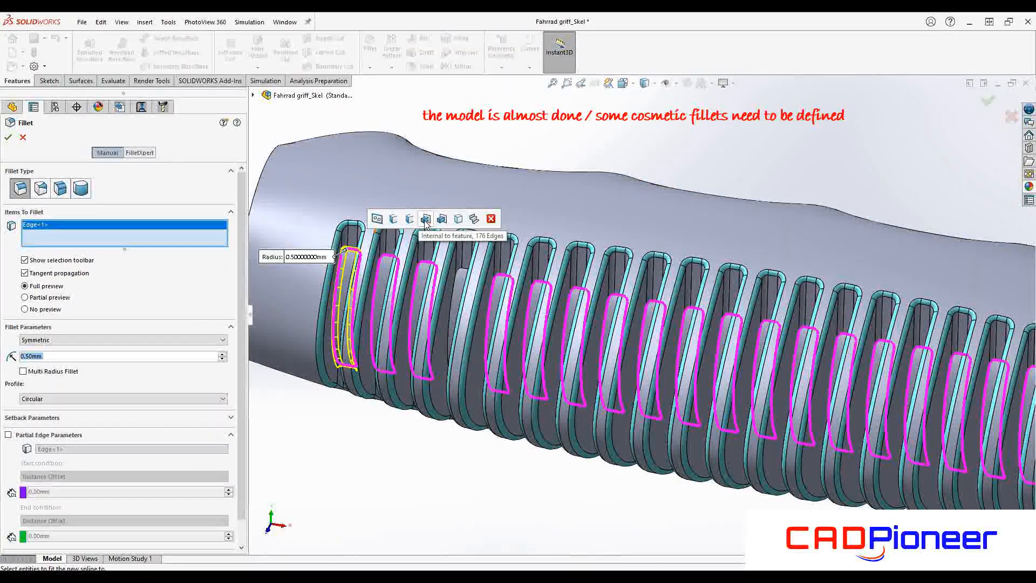
pyautogui.click(426, 219)
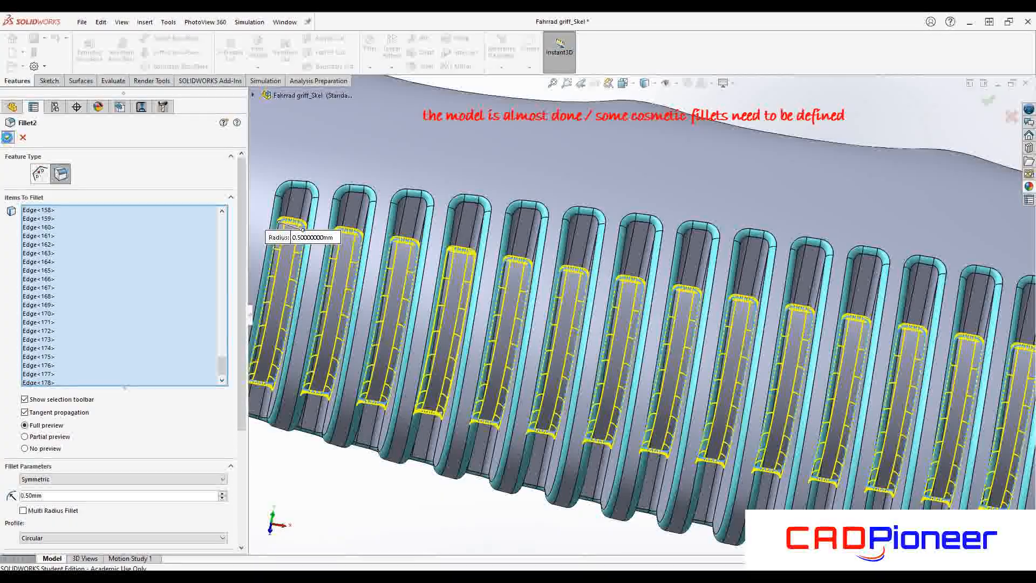
pyautogui.click(7, 137)
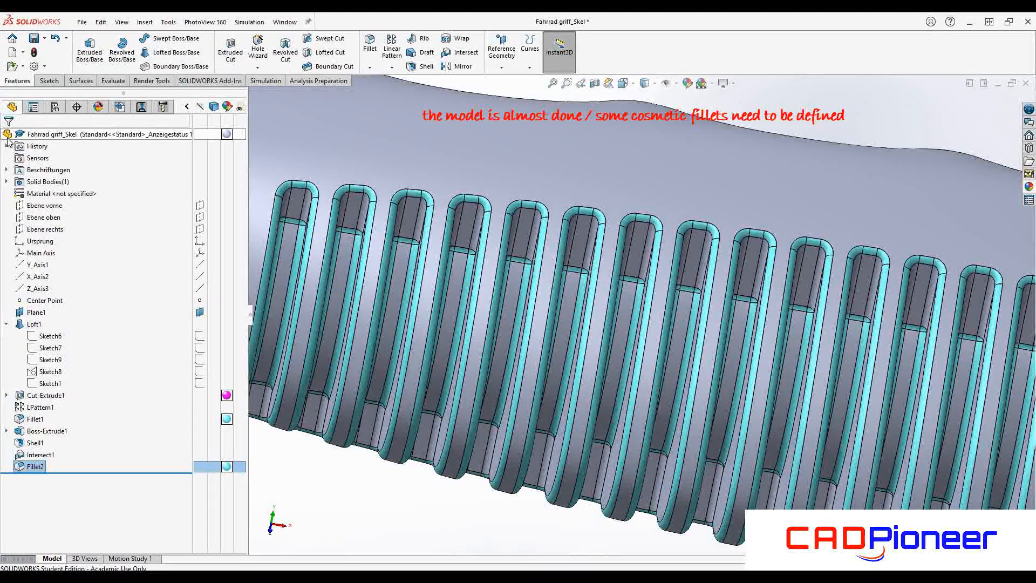
# - Fillet the outer and inner circular edges of the grip's open end with a 1 mm radius
pyautogui.press('f')
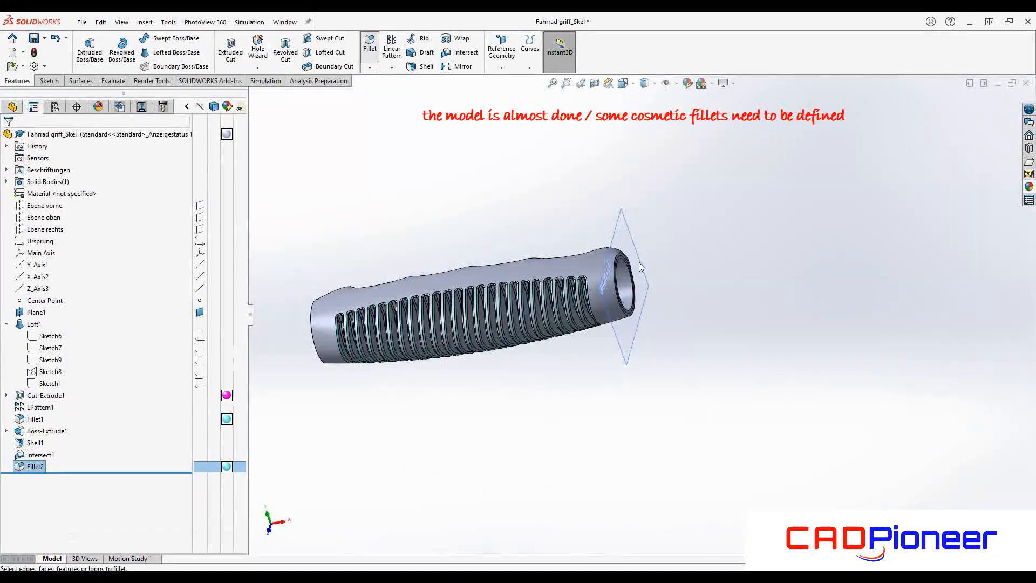
pyautogui.scroll(-3, 644, 263)
pyautogui.click(589, 269)
pyautogui.click(221, 353)
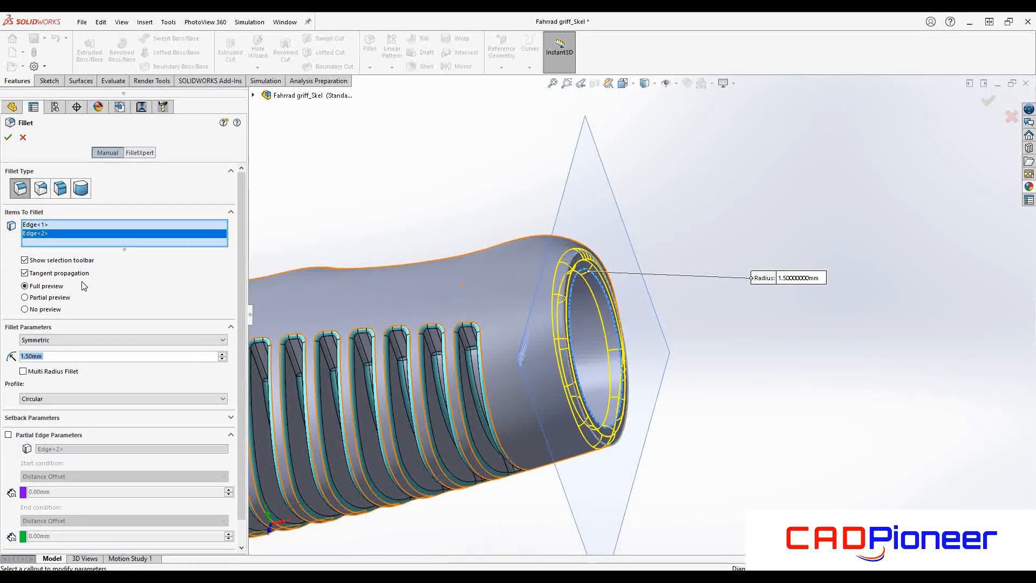
pyautogui.write('1')
pyautogui.press('Return')
pyautogui.click(8, 137)
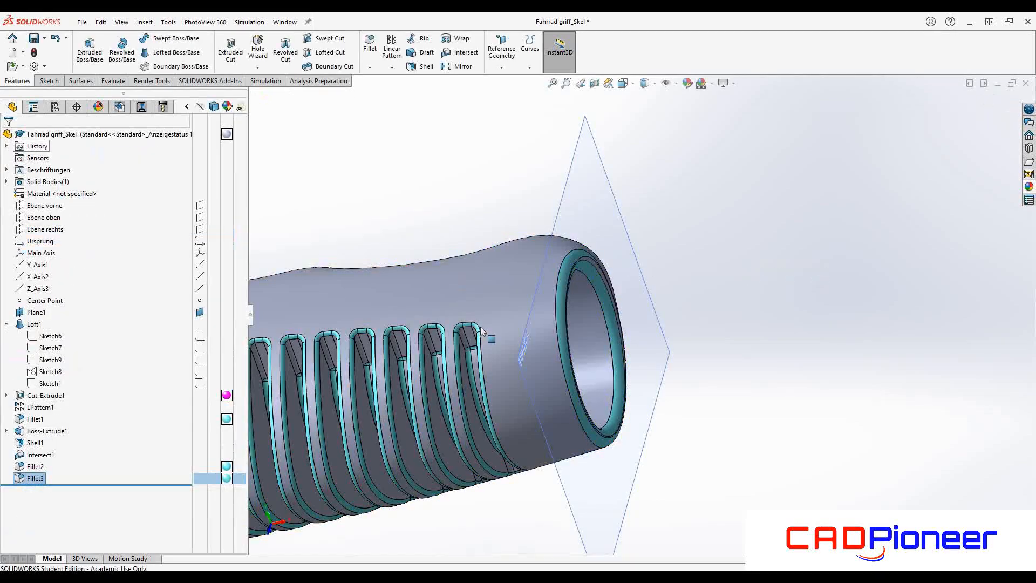
# - Fillet the outer edge of the grip's closed flat end face with a radius larger than 1 mm
pyautogui.scroll(3, 535, 351)
pyautogui.moveTo(534, 351); pyautogui.dragTo(642, 386, button='middle')
pyautogui.scroll(4, 620, 388)
pyautogui.scroll(-3, 435, 396)
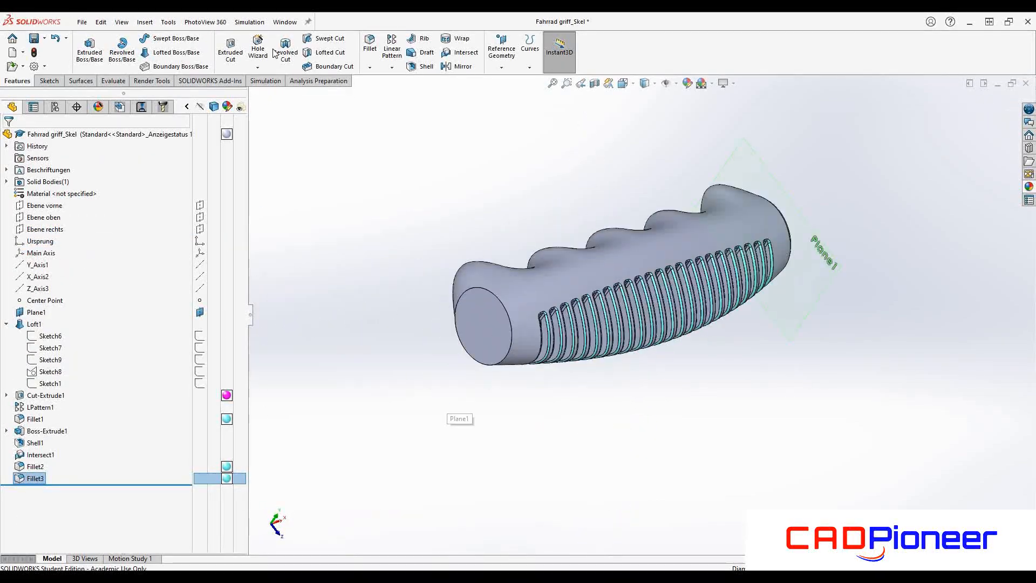
pyautogui.click(496, 364)
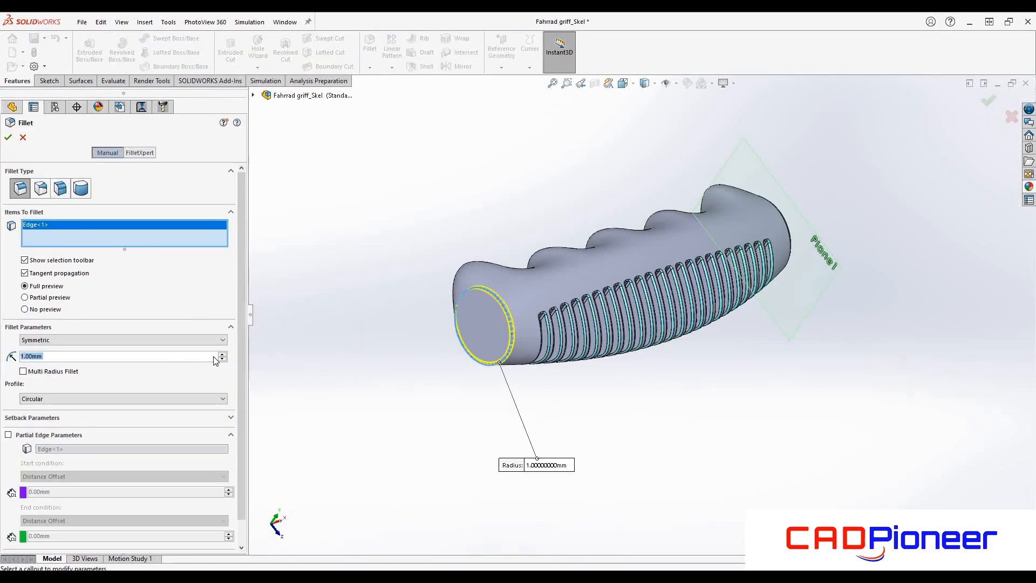
pyautogui.click(222, 354)
pyautogui.click(222, 354)
pyautogui.click(222, 354)
pyautogui.rightClick(451, 225)
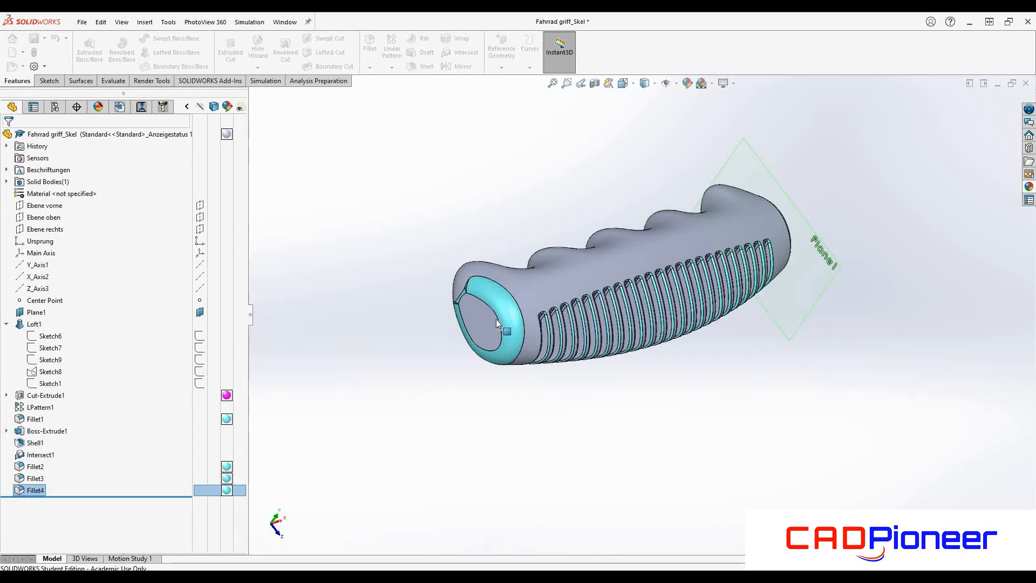
# - Hide the reference plane Plane1 at the grip's open end
pyautogui.scroll(2, 532, 306)
pyautogui.moveTo(531, 305); pyautogui.dragTo(739, 285, button='middle')
pyautogui.click(740, 285)
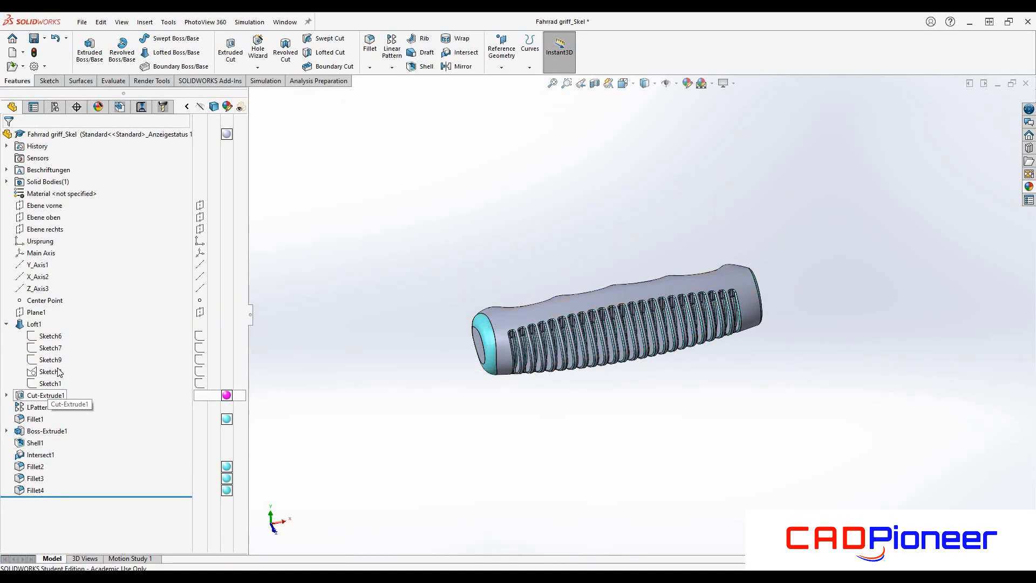
# - Select the features from Cut-Extrude1 through Fillet4 and remove all part appearances from the grip
pyautogui.click(46, 395)
pyautogui.keyDown('shift'); pyautogui.click(36, 490); pyautogui.keyUp('shift')
pyautogui.rightClick(229, 342)
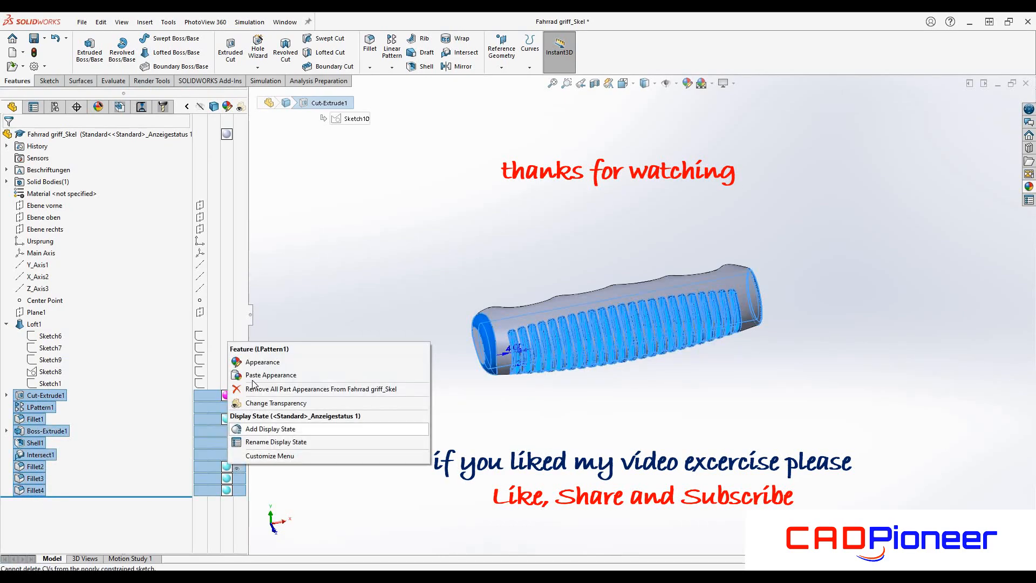
pyautogui.click(387, 393)
# - Apply the textured plastic appearance PW-MT11245 to the grip
pyautogui.scroll(-1, 662, 314)
pyautogui.moveTo(633, 380); pyautogui.dragTo(699, 408, button='middle')
pyautogui.click(1029, 187)
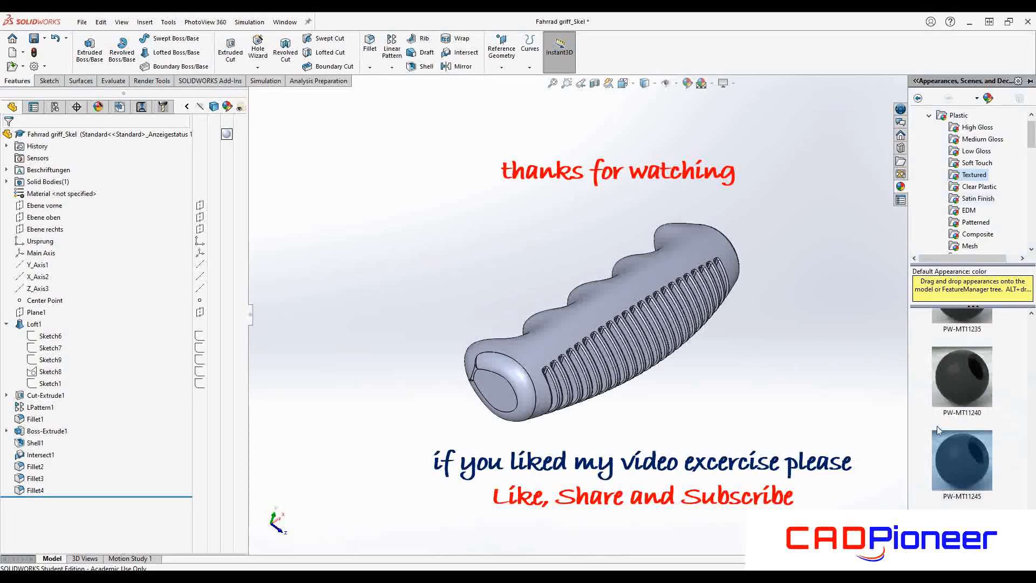
pyautogui.click(963, 464)
pyautogui.moveTo(963, 464); pyautogui.dragTo(640, 421)
pyautogui.moveTo(640, 421); pyautogui.dragTo(650, 106, button='middle')
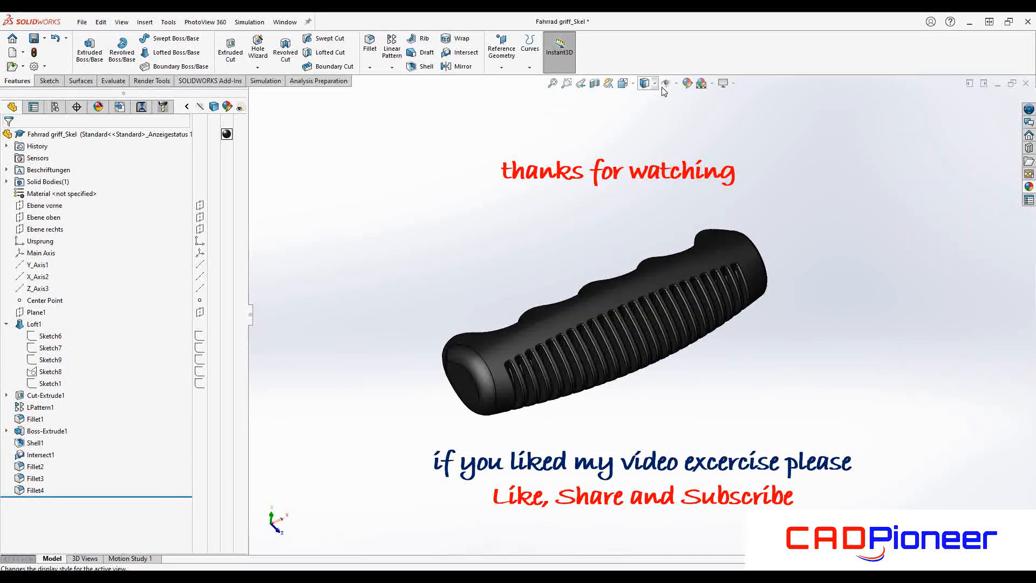
# - Set the display style to shaded without edges for the grip model
pyautogui.click(654, 83)
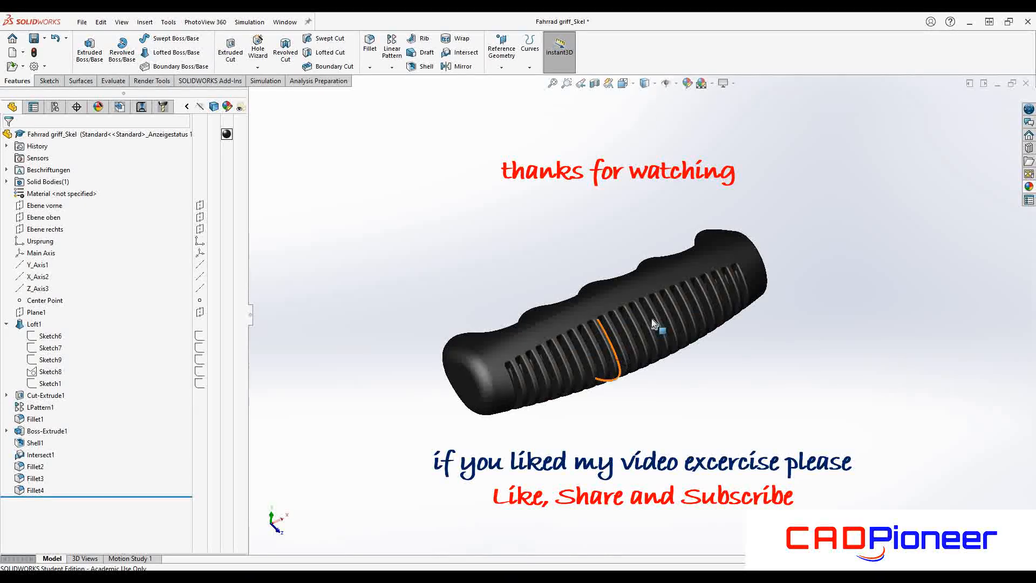
pyautogui.scroll(-2, 621, 337)
pyautogui.moveTo(621, 338); pyautogui.dragTo(615, 336, button='middle')
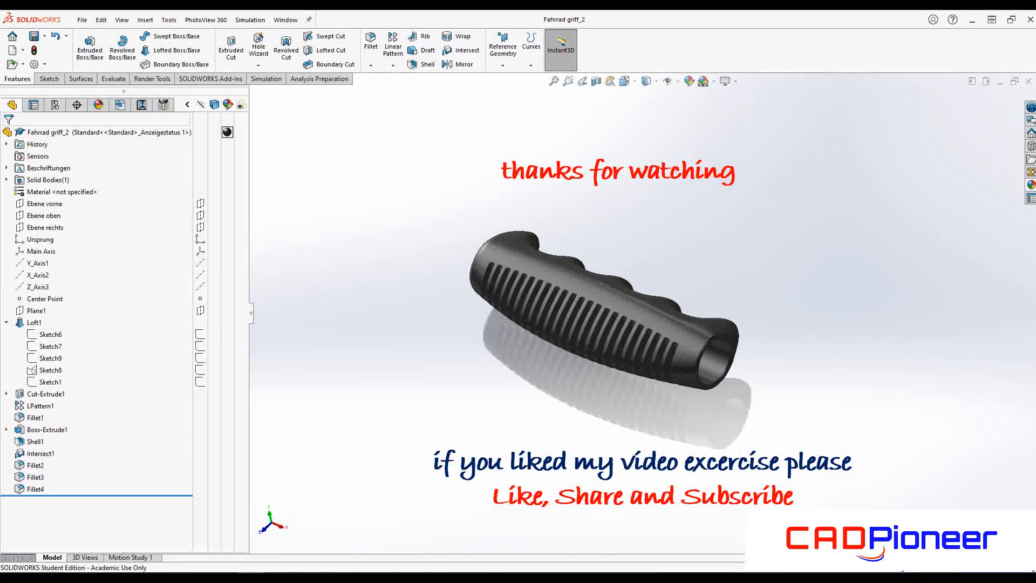